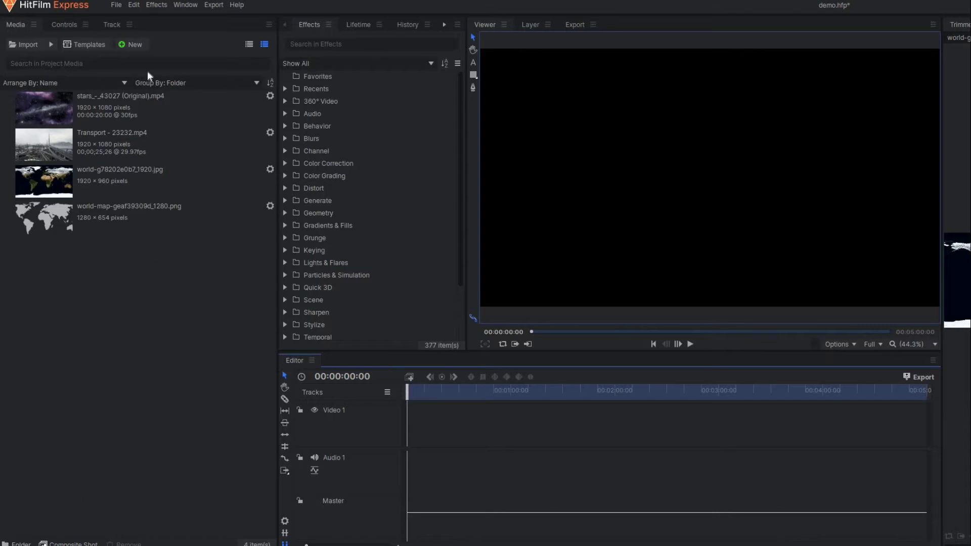
Create a new 5-second 1080p composite shot named earth
left_click(141, 47)
left_click(152, 52)
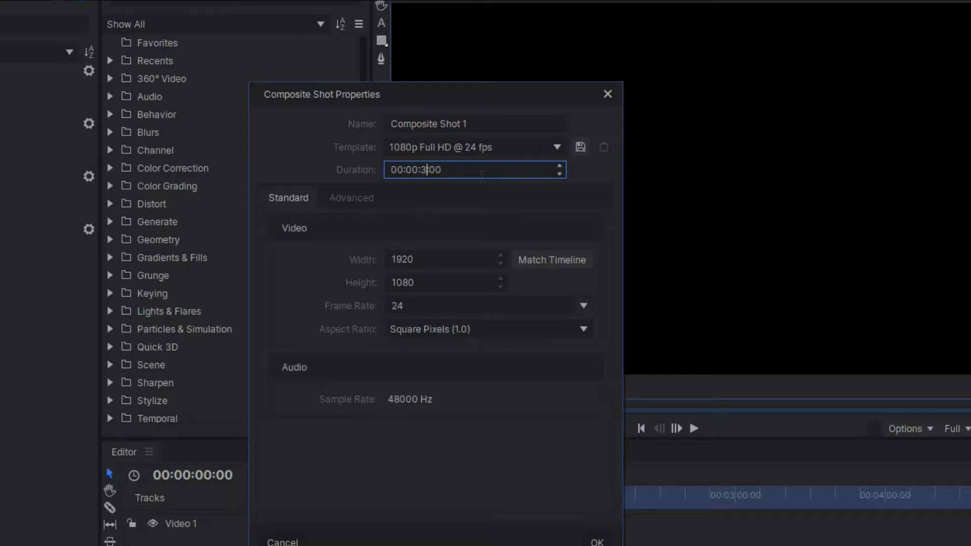
left_click(468, 124)
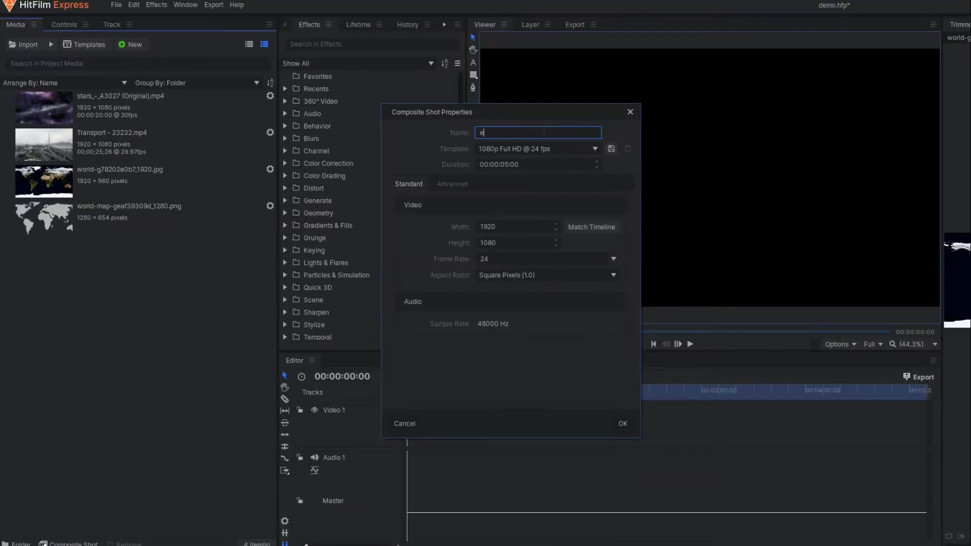
left_click(622, 425)
Place world-g78202e0b7_1920.jpg into the earth shot, preview it, and save the project
left_click_drag(187, 240, 410, 445)
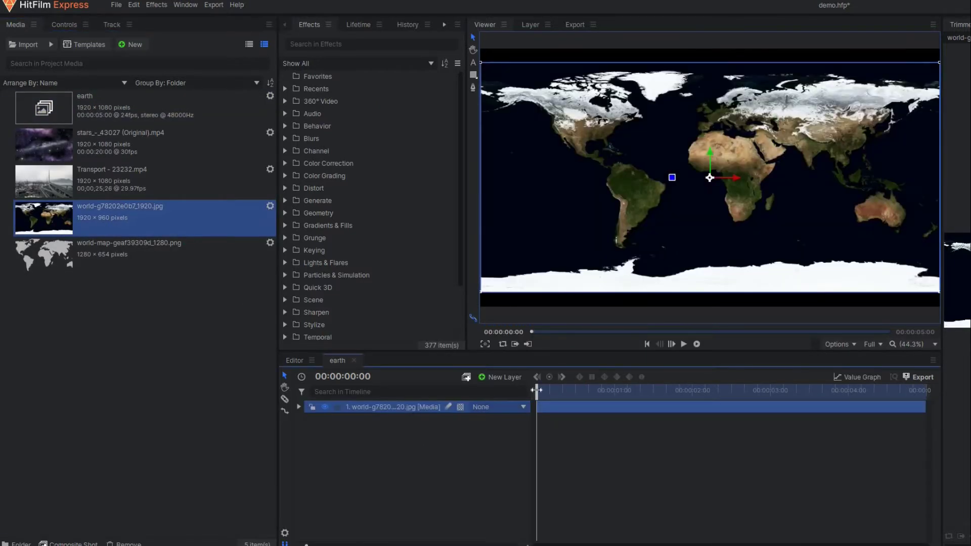
left_click_drag(617, 403, 729, 415)
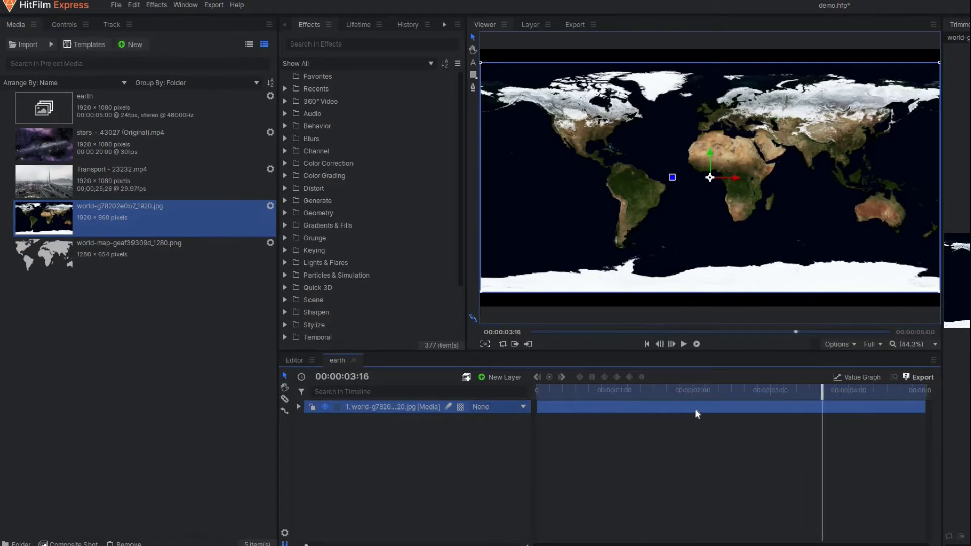
key("Home")
key("ctrl+s")
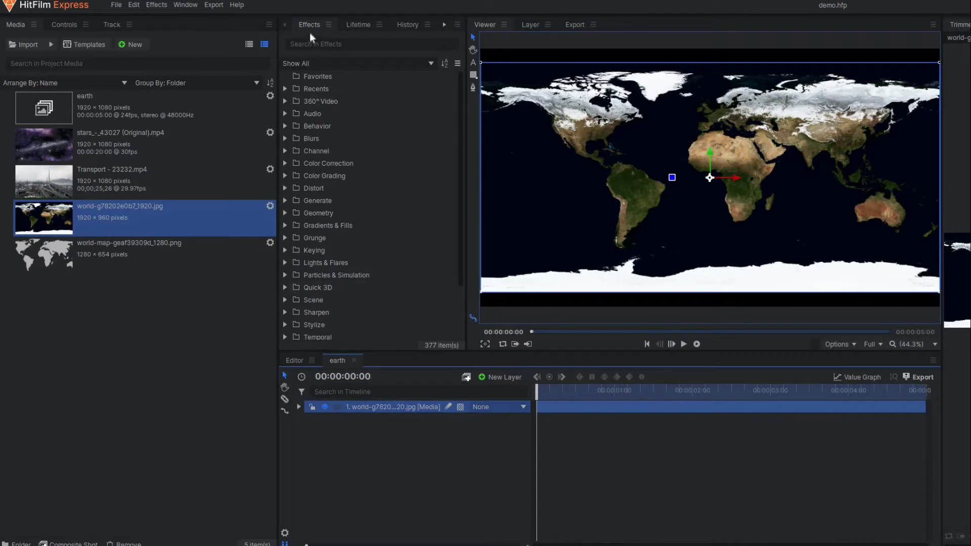
Search effects for 'sph' and apply Sphere [Layer only] (radius 200) to the world map layer
left_click(336, 47)
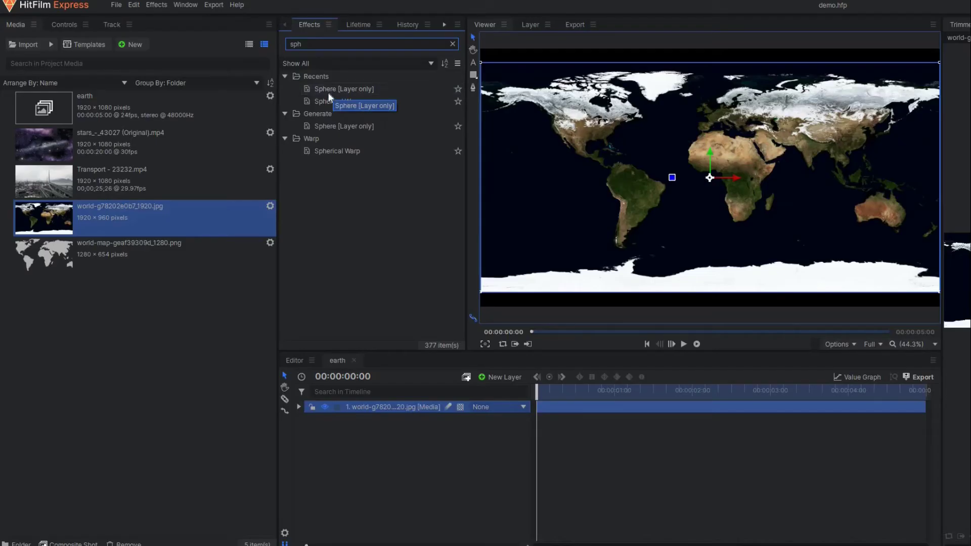
left_click(327, 90)
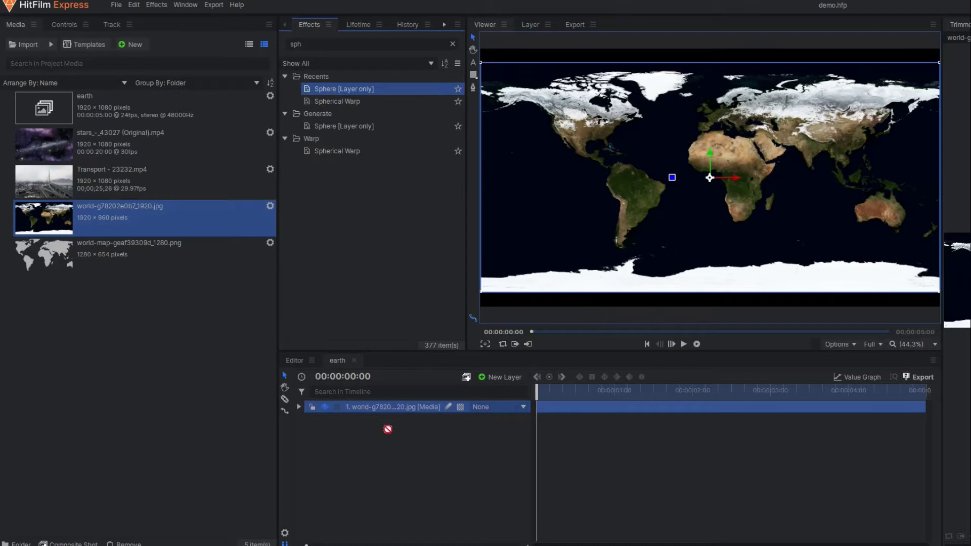
left_click_drag(365, 408, 365, 406)
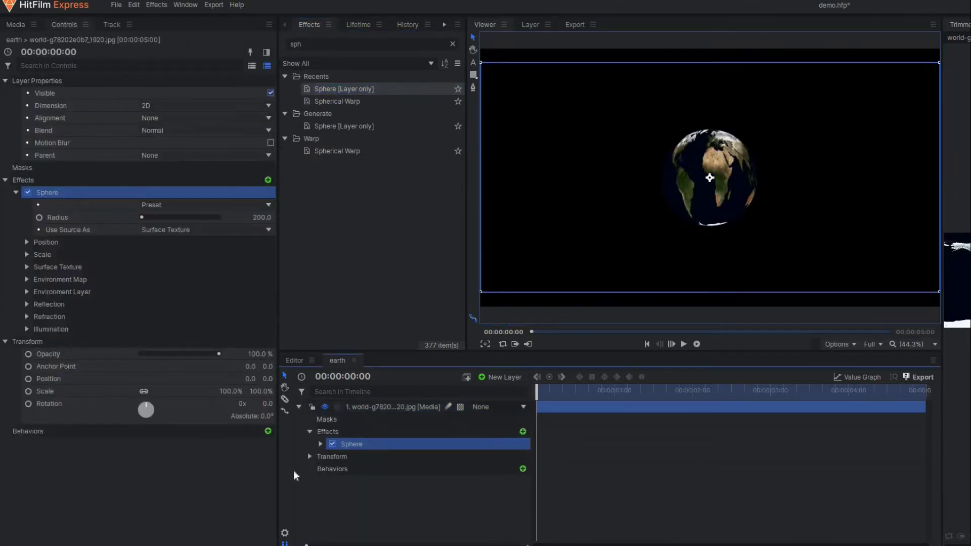
Add a 3D Plane point layer, accepting the automatically added camera
left_click(300, 407)
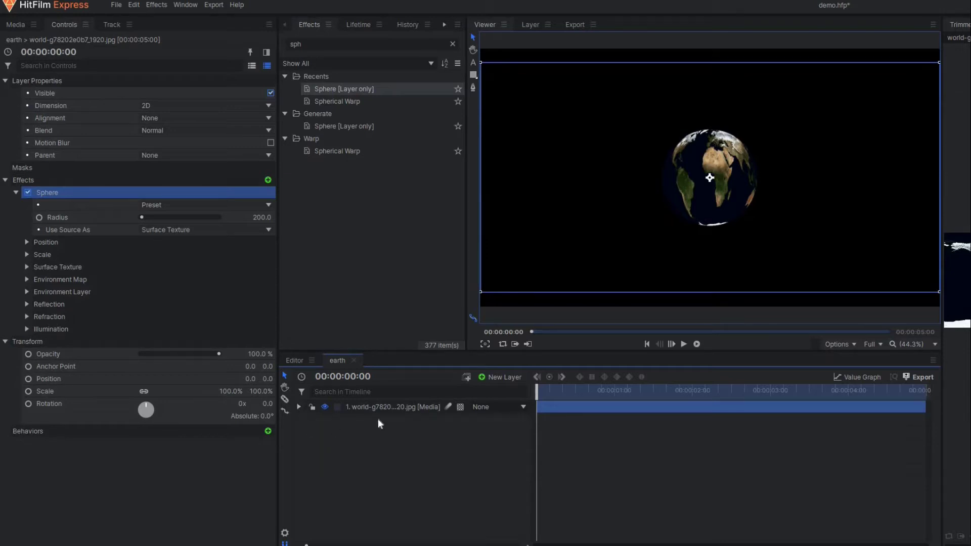
left_click(495, 377)
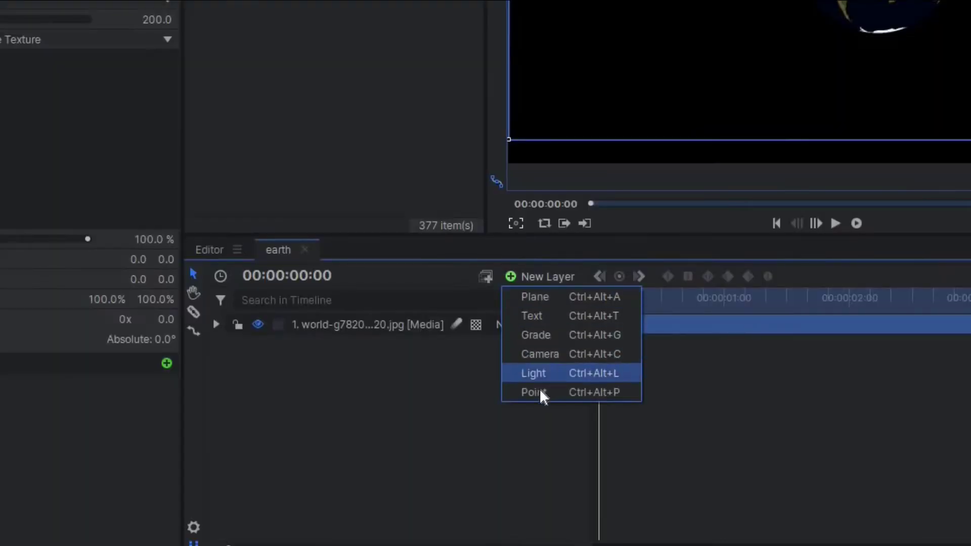
left_click(539, 392)
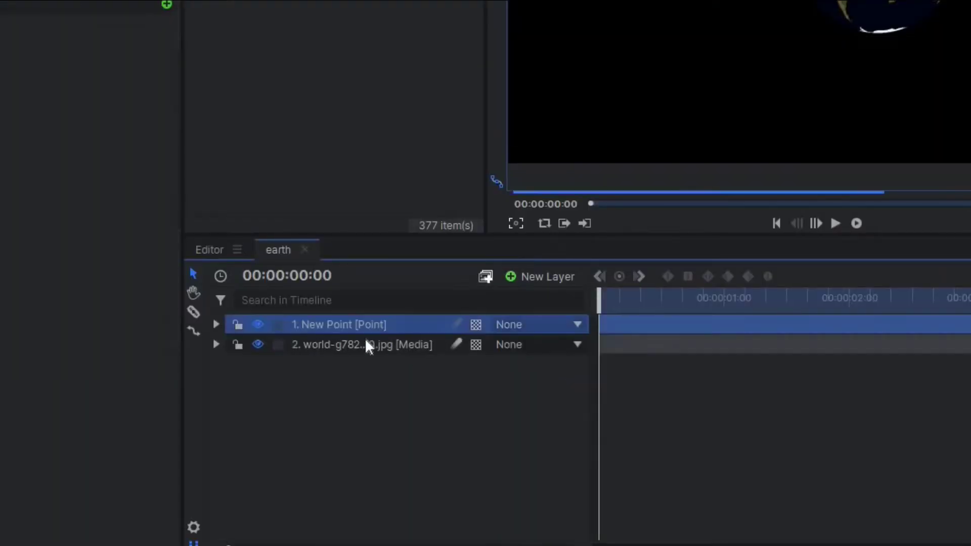
left_click(476, 324)
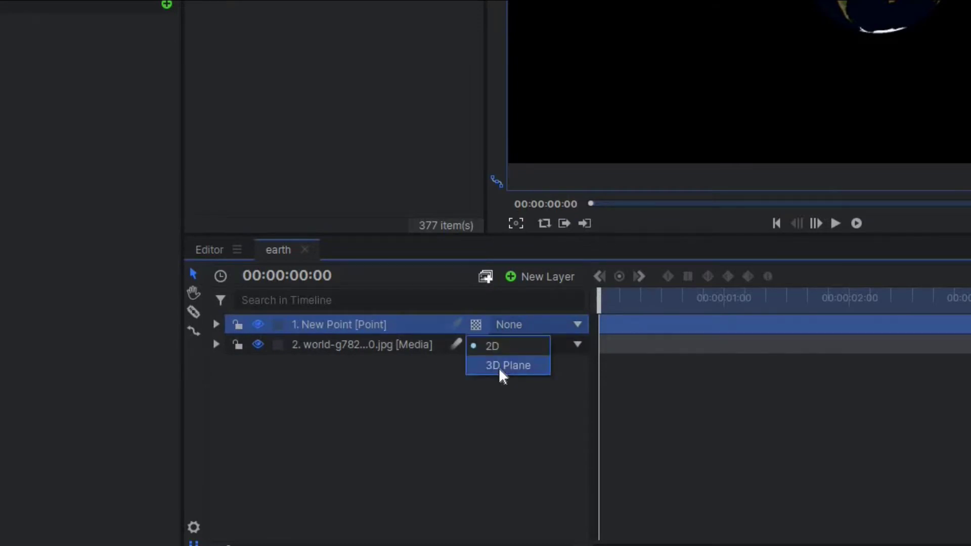
left_click(500, 368)
key("Return")
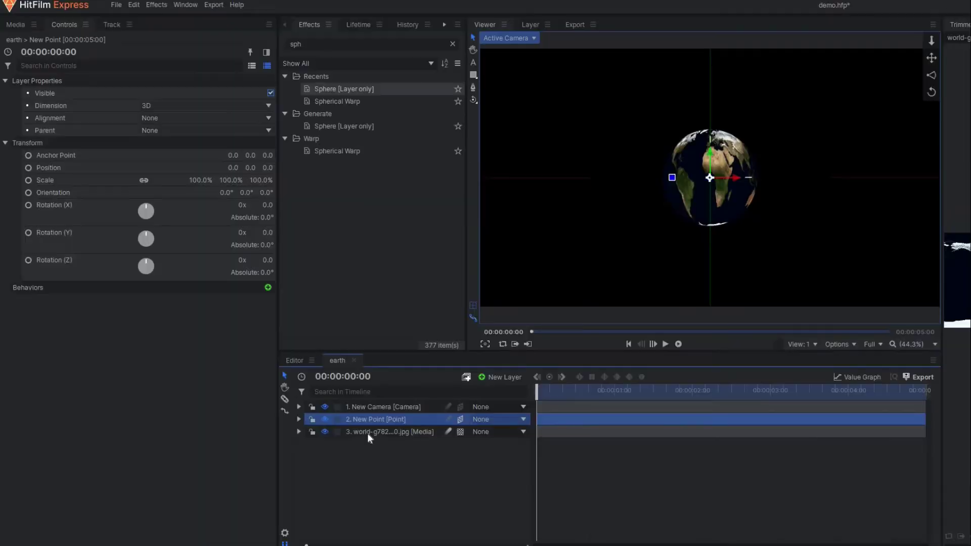
Set the Sphere's Position Transform From to New Point, then shift the point along X
left_click(362, 364)
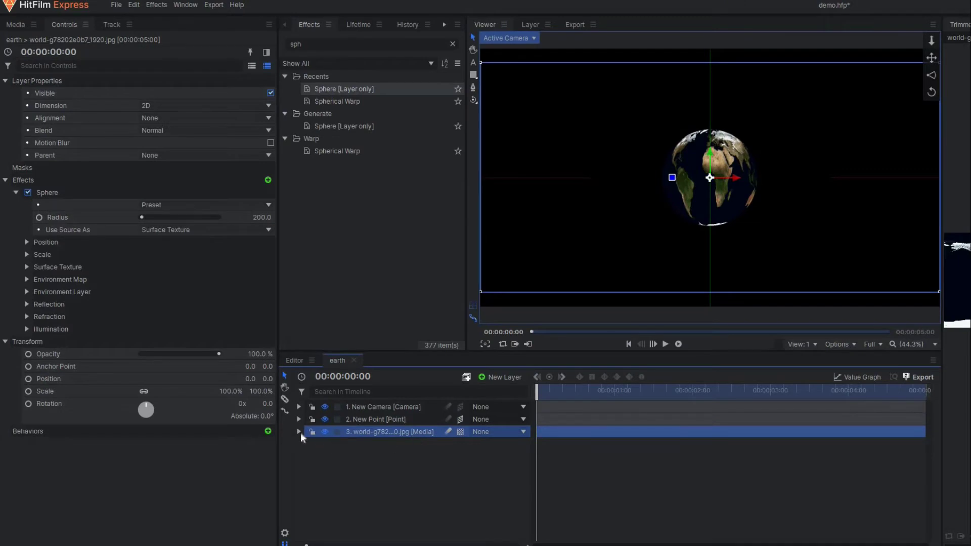
left_click(299, 432)
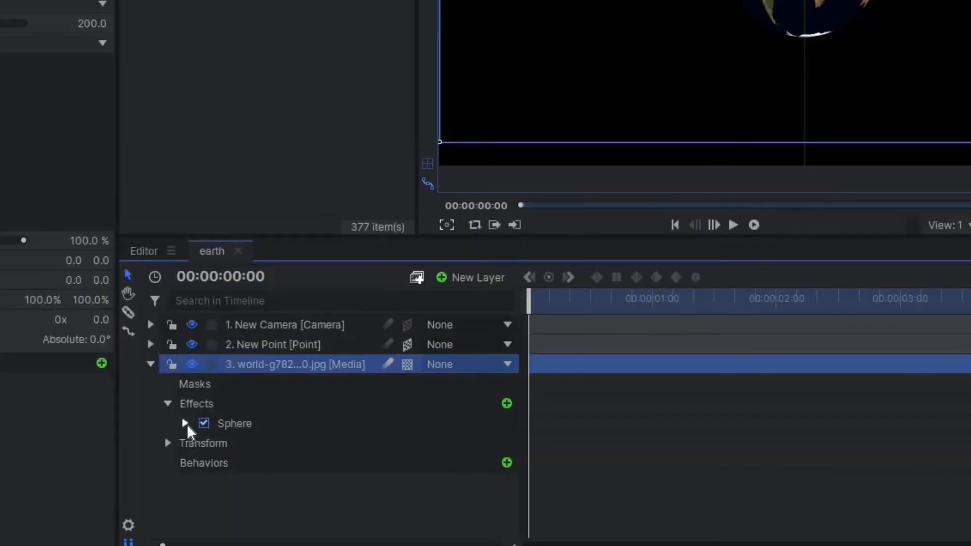
left_click(185, 424)
scroll(210, 450, "down", 3)
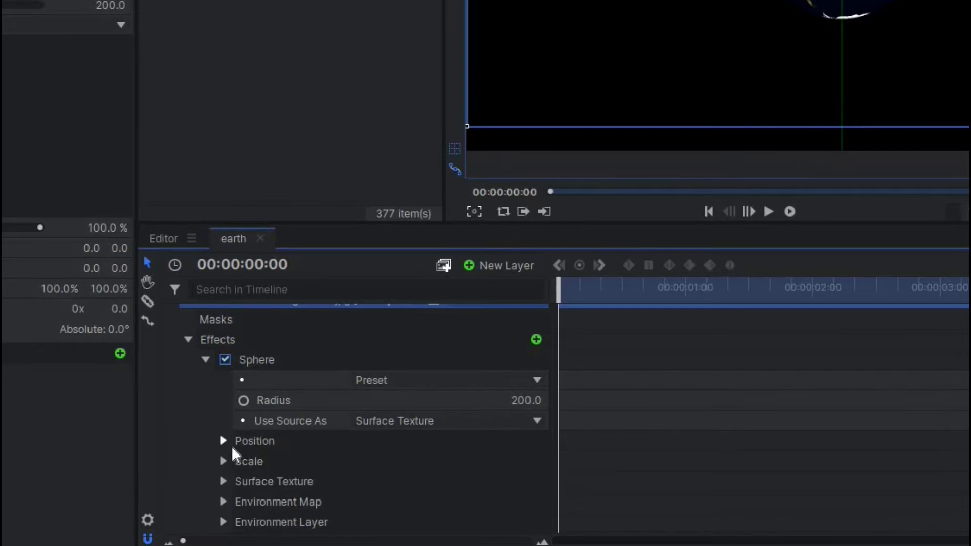
left_click(202, 448)
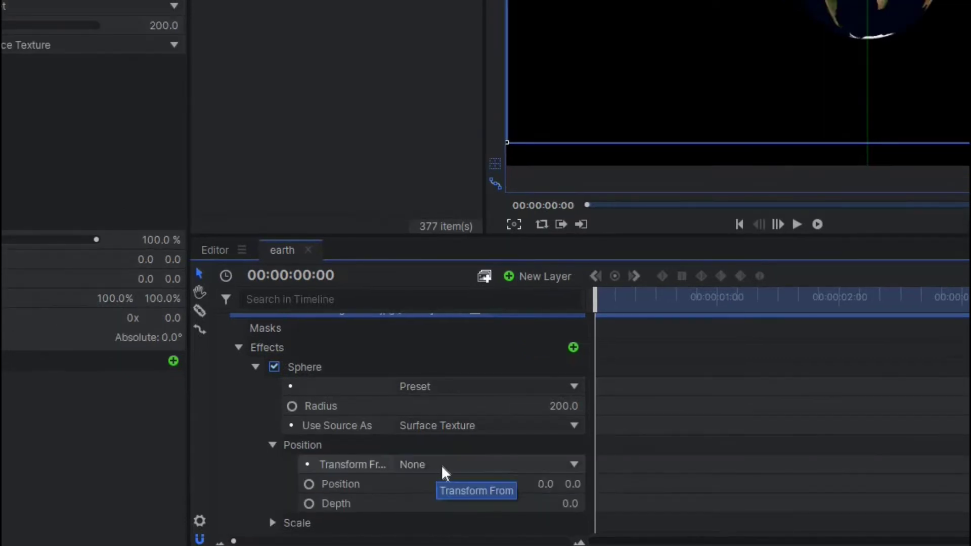
left_click(399, 465)
left_click(451, 533)
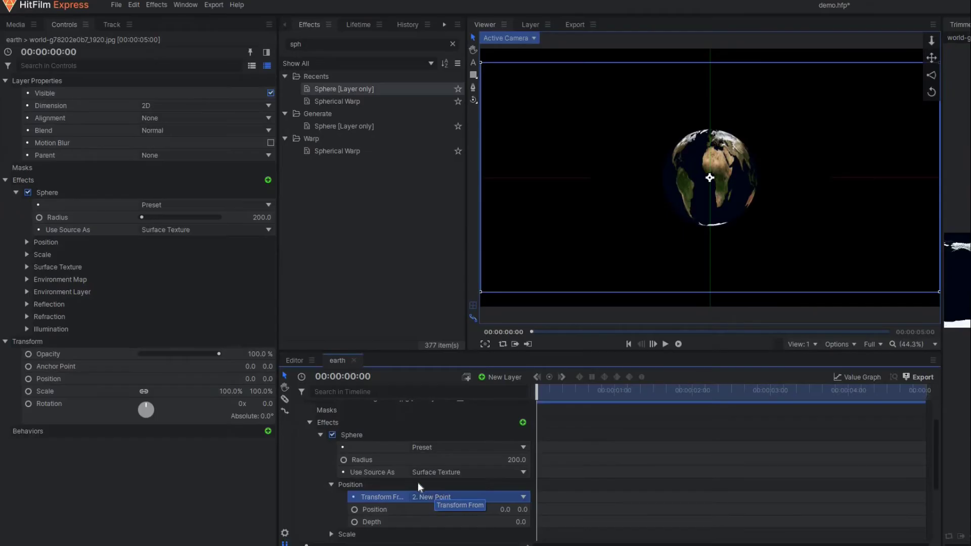
scroll(418, 482, "up", 2)
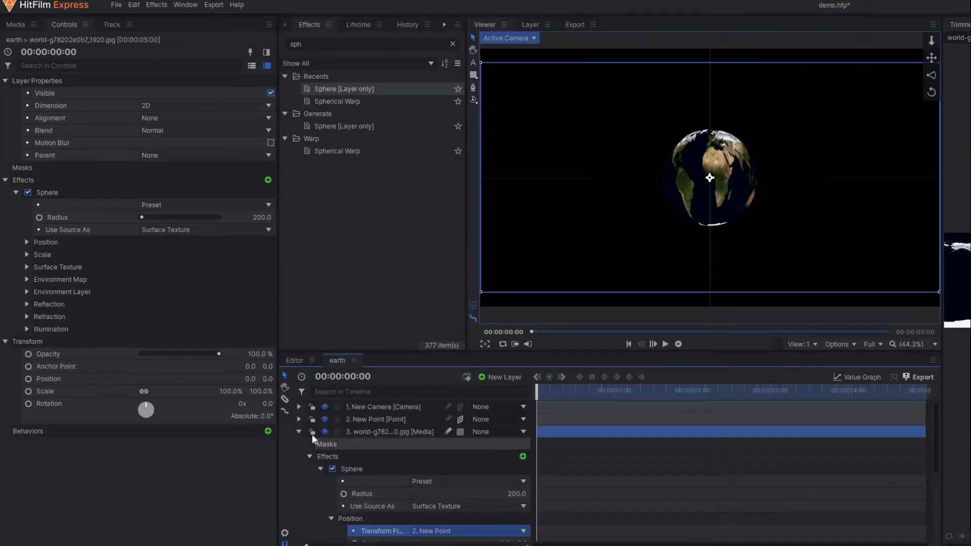
left_click(299, 431)
left_click(382, 419)
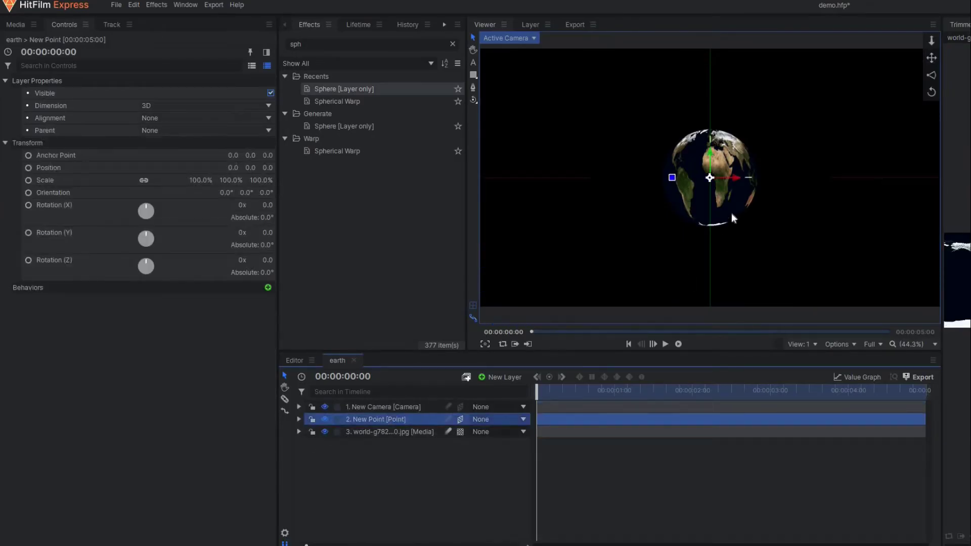
left_click_drag(739, 178, 764, 198)
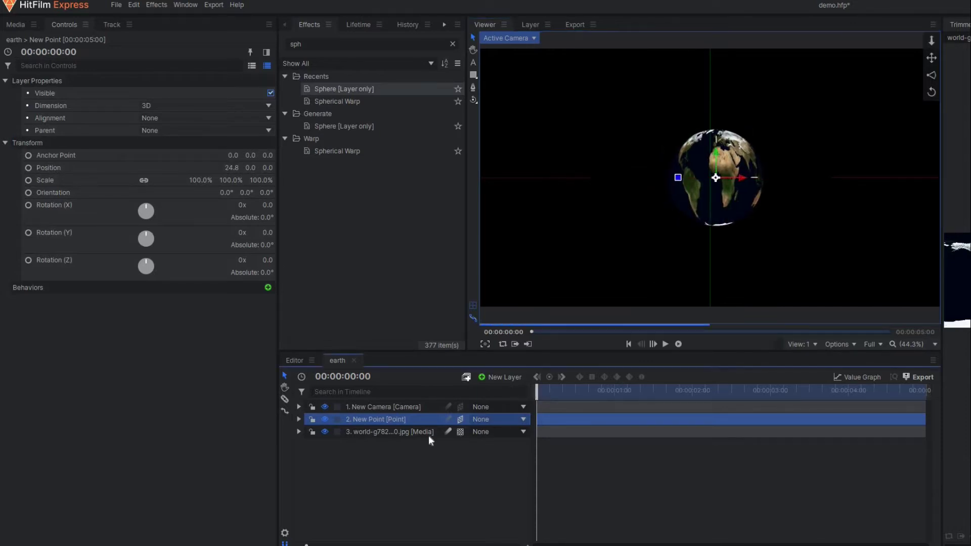
Keyframe New Point's Rotation (Y) from 0° at the start to 1x 175.0 at the end
left_click(299, 420)
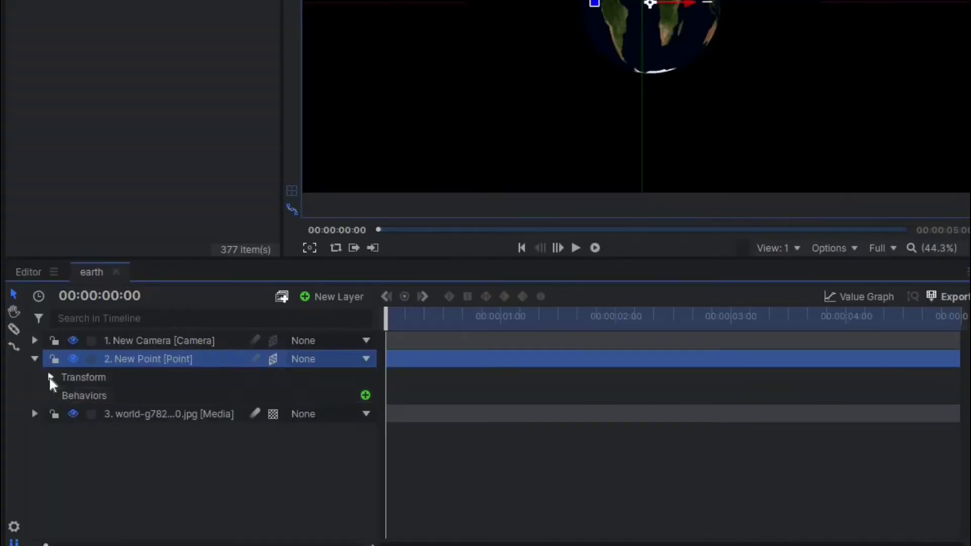
left_click(309, 432)
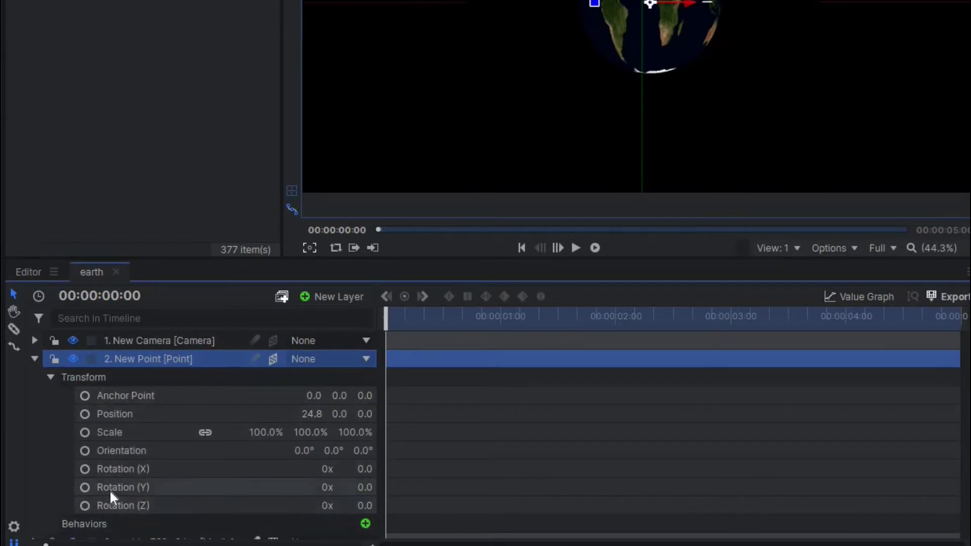
left_click(83, 487)
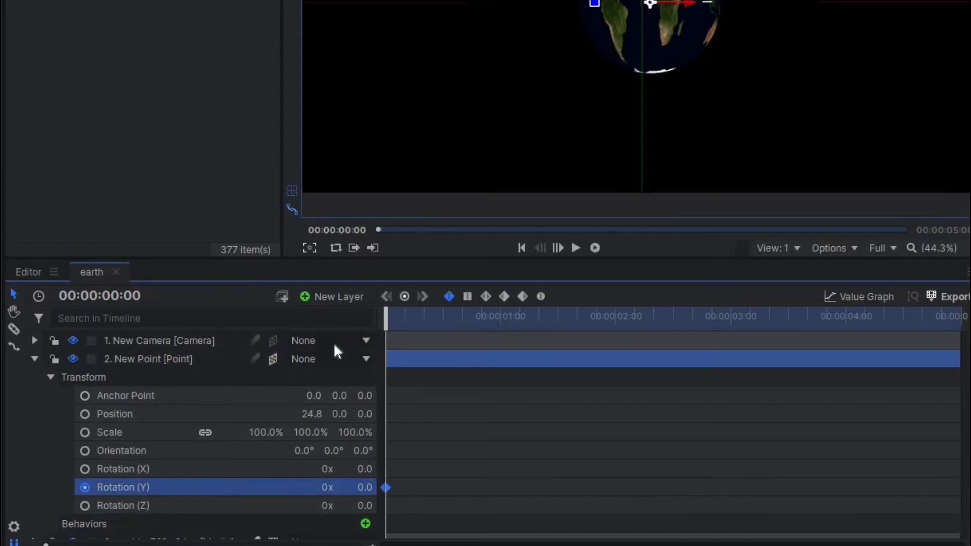
left_click_drag(578, 331, 955, 329)
left_click_drag(365, 490, 635, 490)
Play back and scrub the timeline to check the globe's spin
left_click(576, 248)
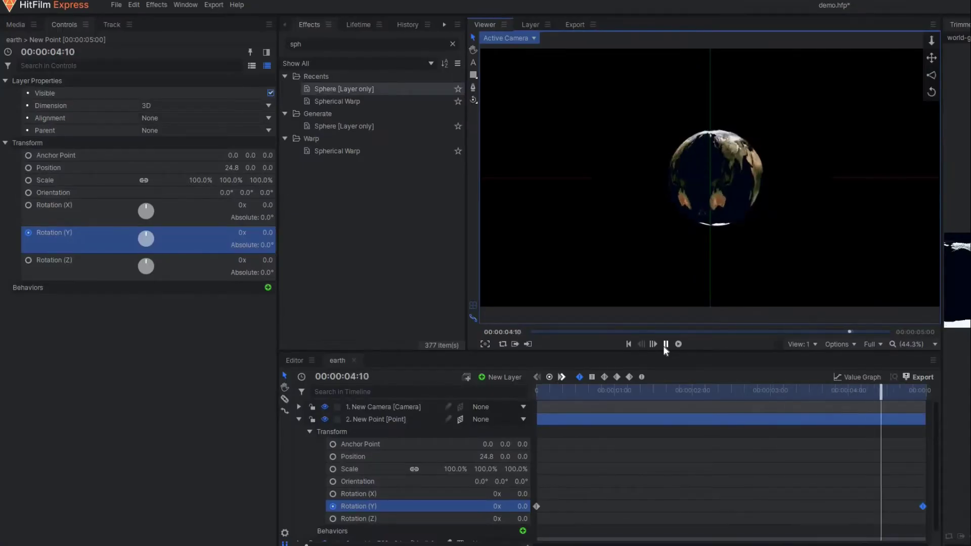
left_click(666, 344)
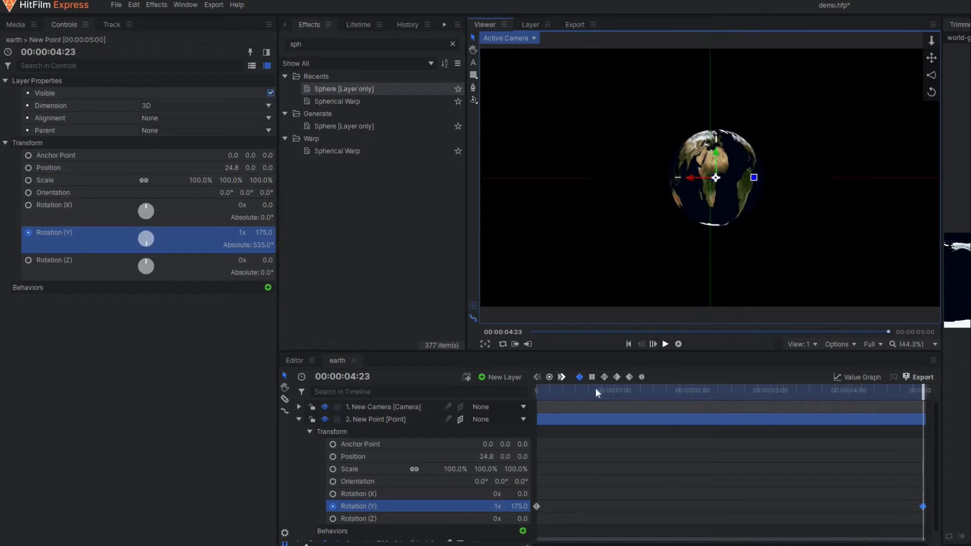
left_click(565, 391)
left_click_drag(606, 402, 738, 420)
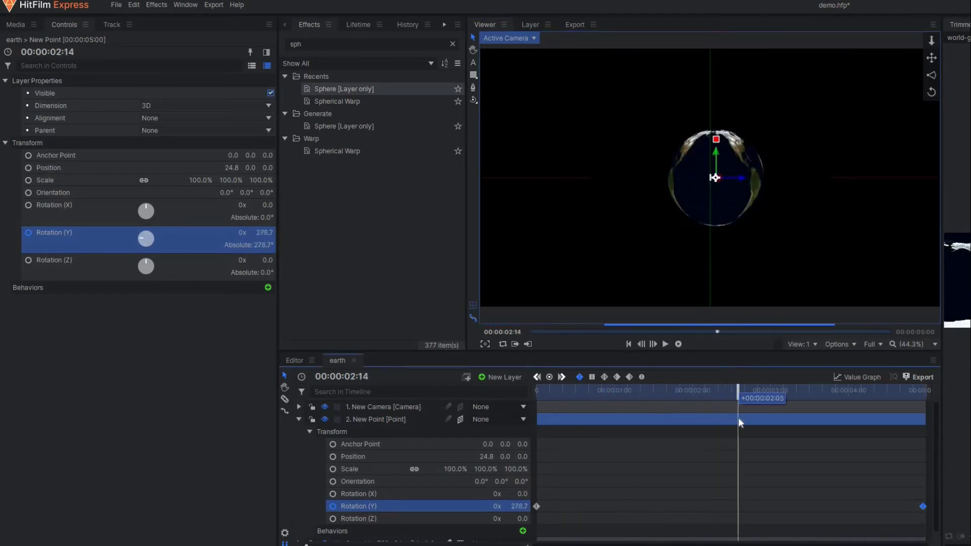
left_click(552, 395)
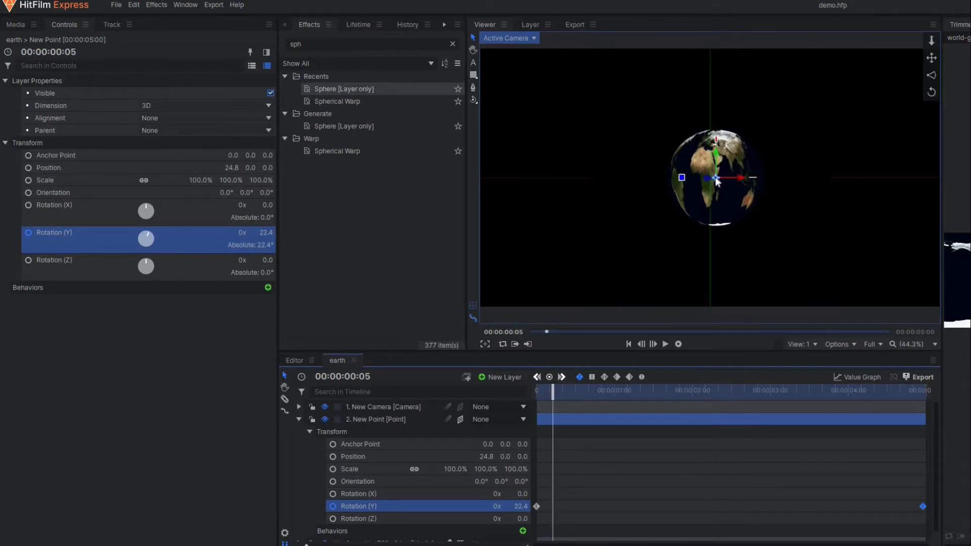
Turn off horizontal wrapping in the earth layer's Sphere Surface Texture settings
left_click(298, 420)
left_click(356, 432)
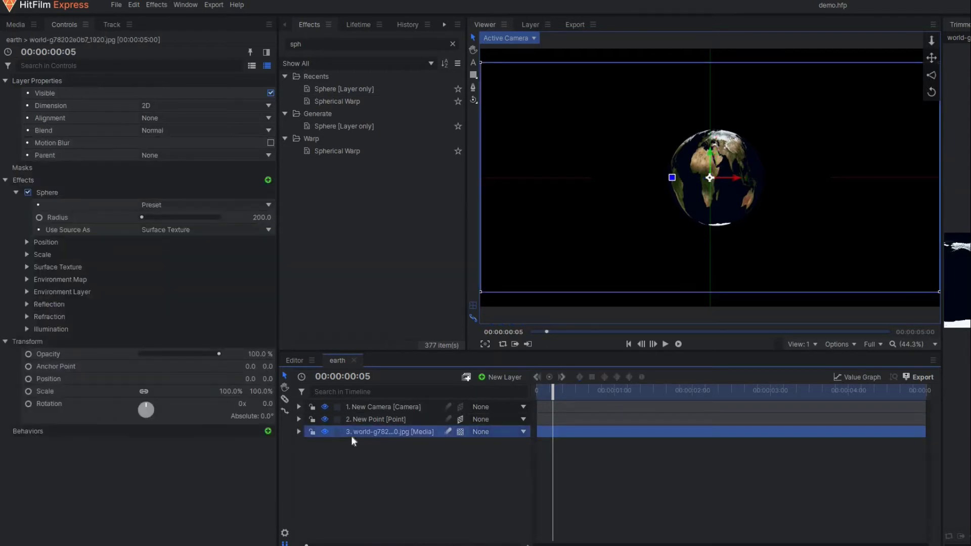
left_click(298, 432)
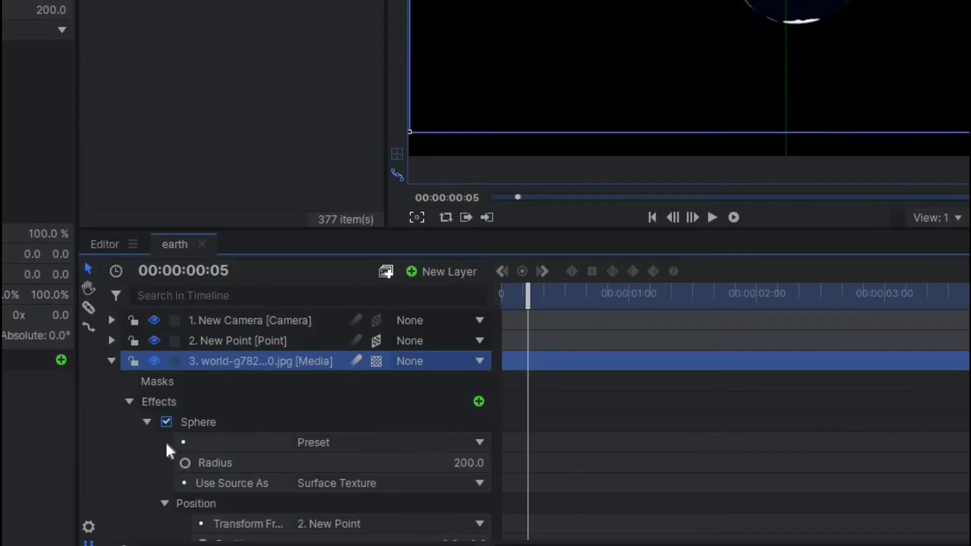
scroll(286, 470, "down", 5)
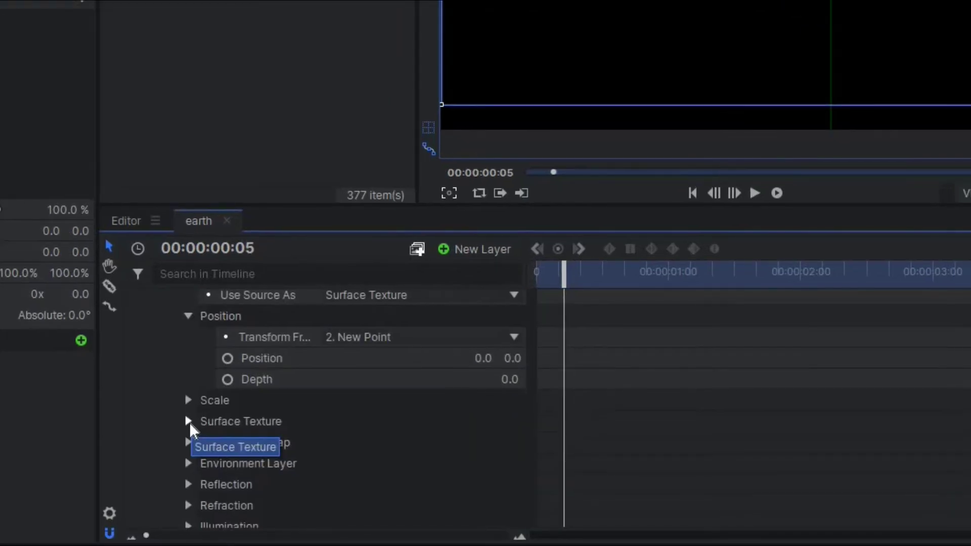
left_click(189, 423)
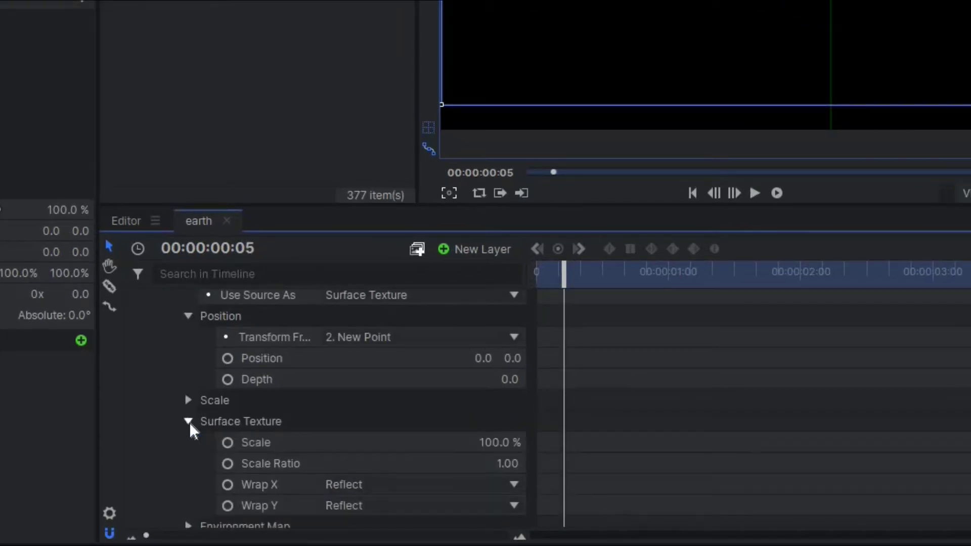
scroll(218, 471, "down", 3)
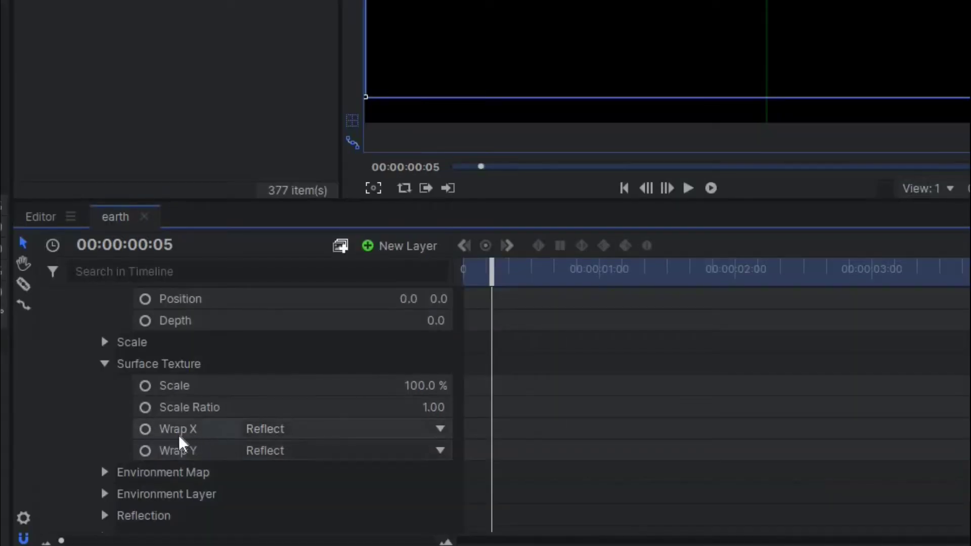
left_click(268, 429)
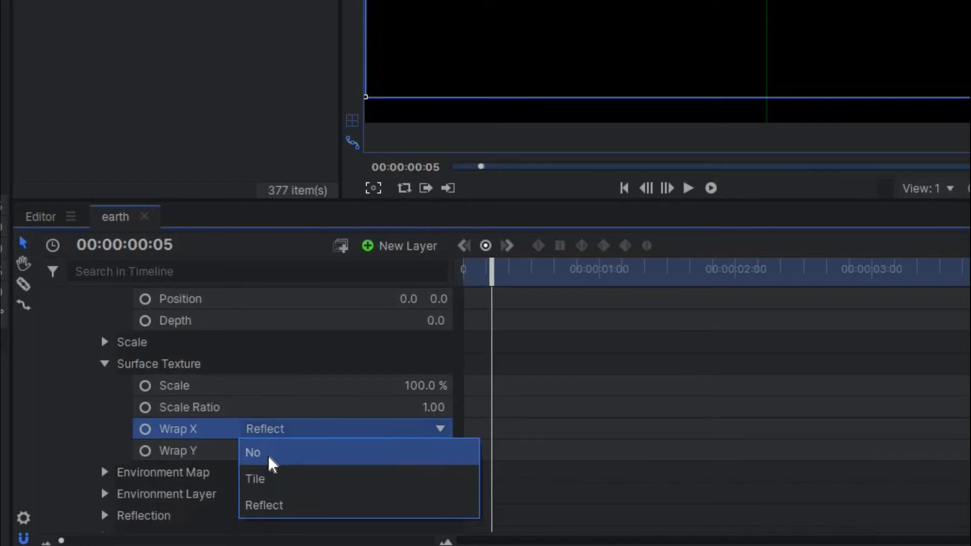
left_click(280, 455)
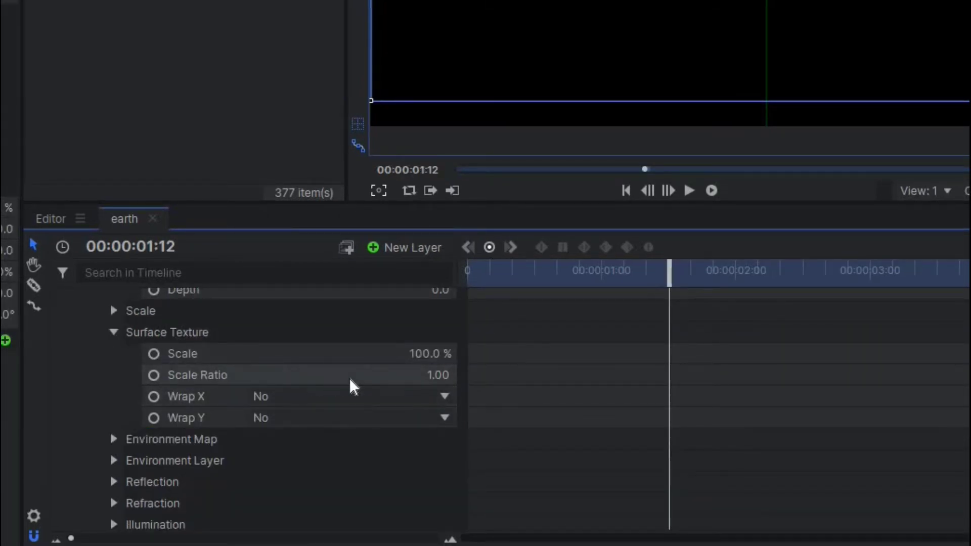
Set the Surface Texture Scale Ratio to 2.00 and preview the spinning globe
left_click(437, 374)
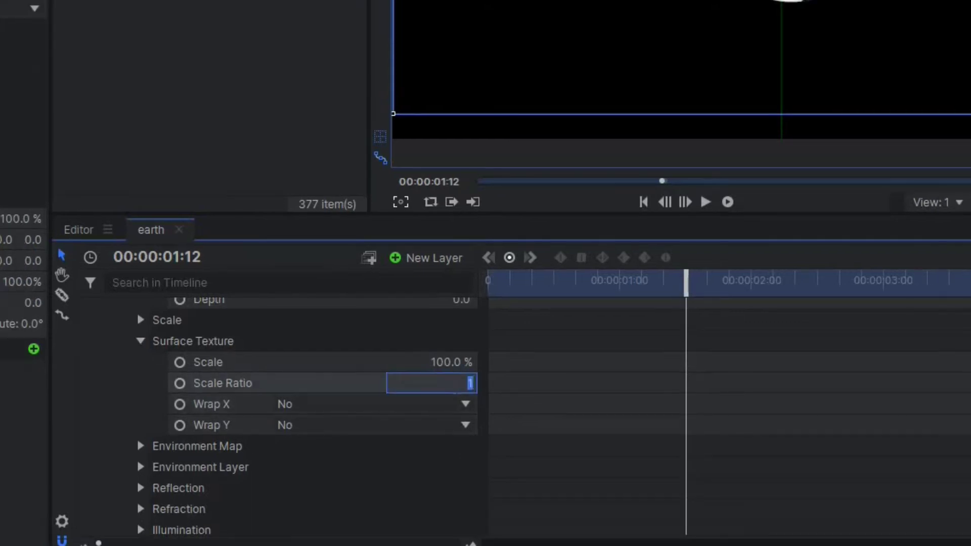
key("Return")
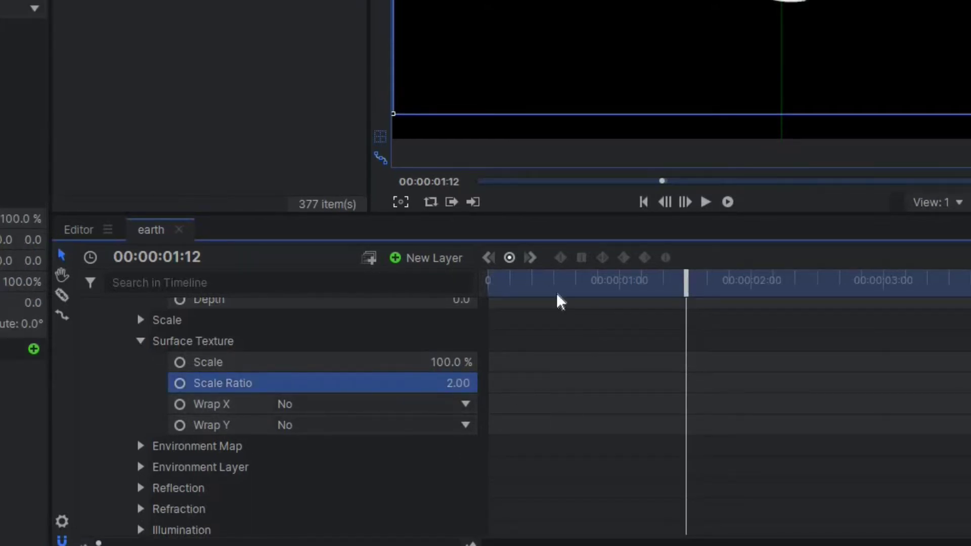
left_click_drag(550, 292, 797, 332)
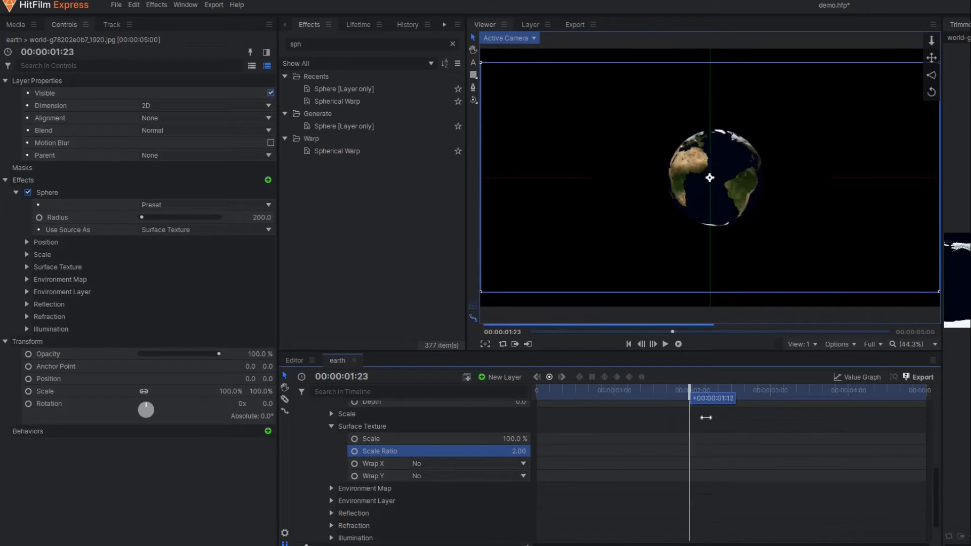
left_click_drag(718, 421, 565, 445)
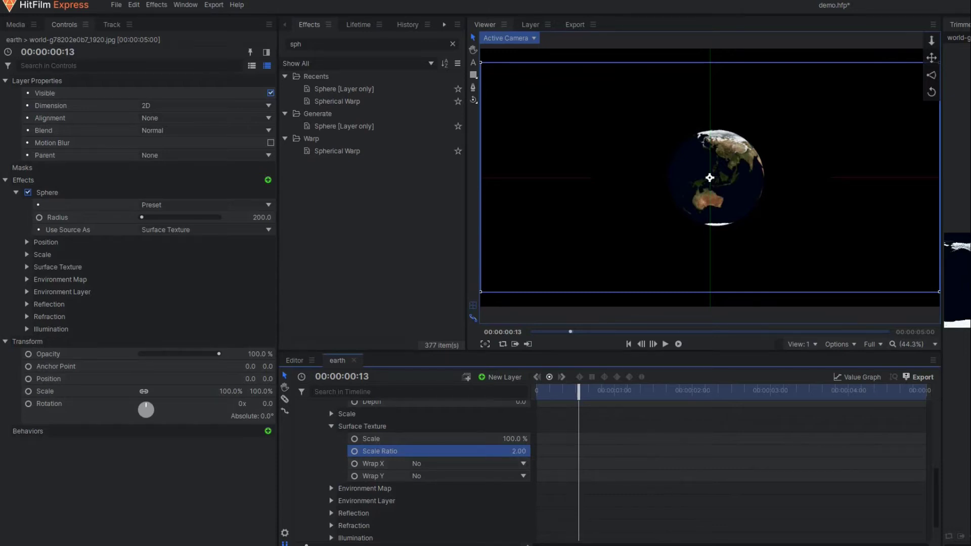
Try a Scale Ratio around 4.16, then restore it to 2.00 and preview the rotation
left_click_drag(519, 451, 462, 451)
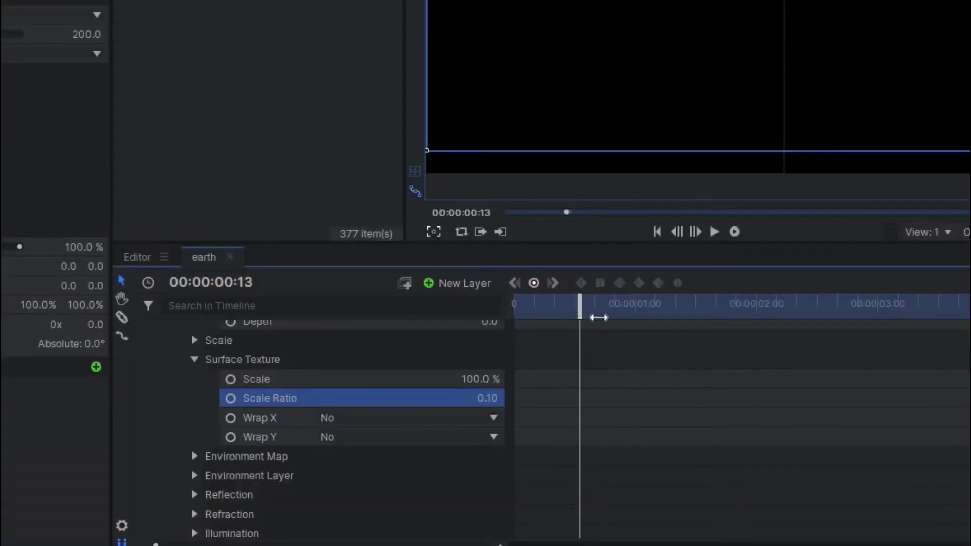
left_click_drag(599, 318, 710, 345)
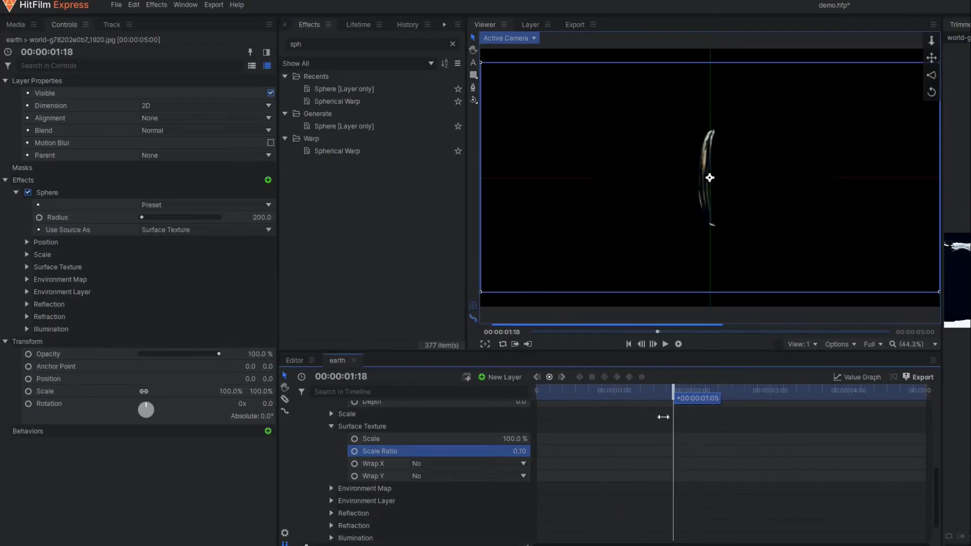
left_click_drag(663, 417, 634, 417)
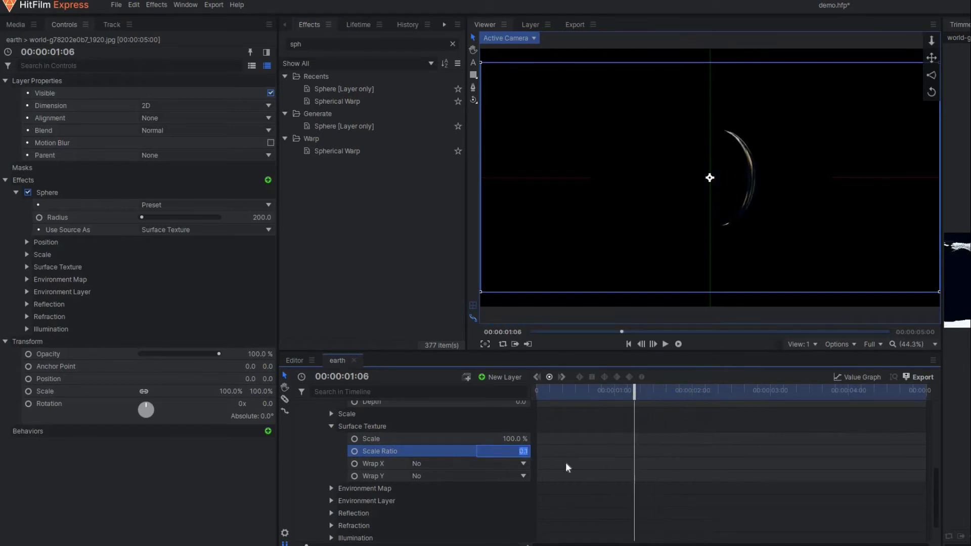
type("2")
key("Return")
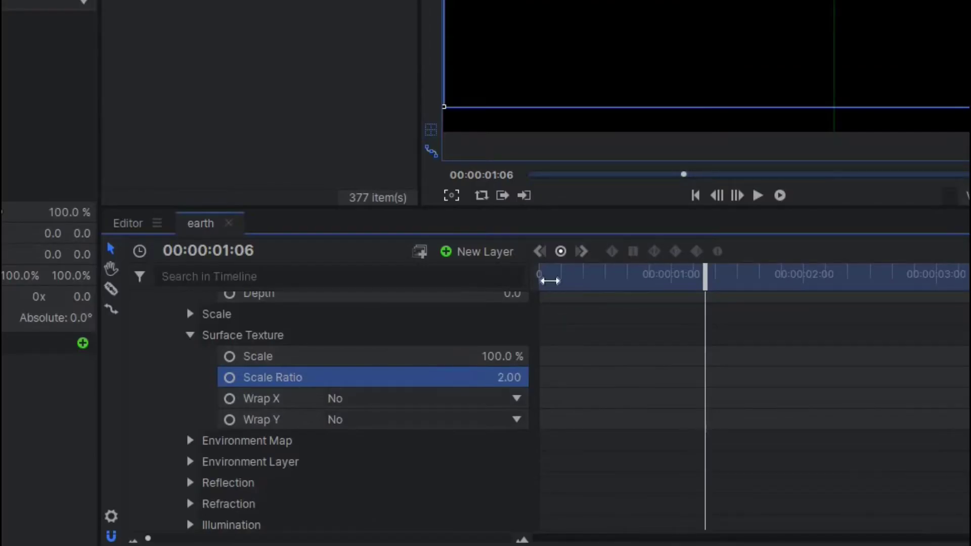
left_click_drag(550, 281, 770, 354)
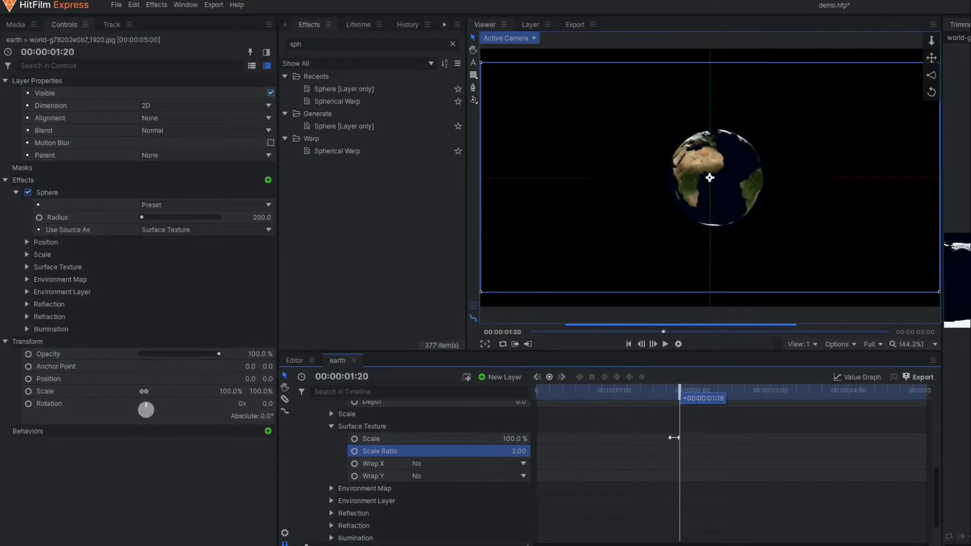
left_click_drag(673, 438, 531, 437)
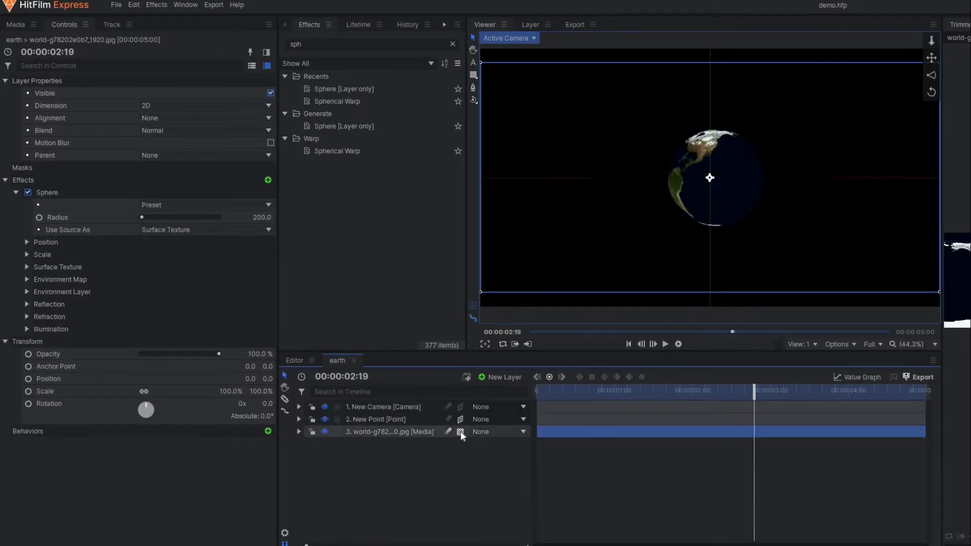
Make the earth layer a 3D Plane and collapse its Effects group
left_click(460, 432)
left_click(476, 458)
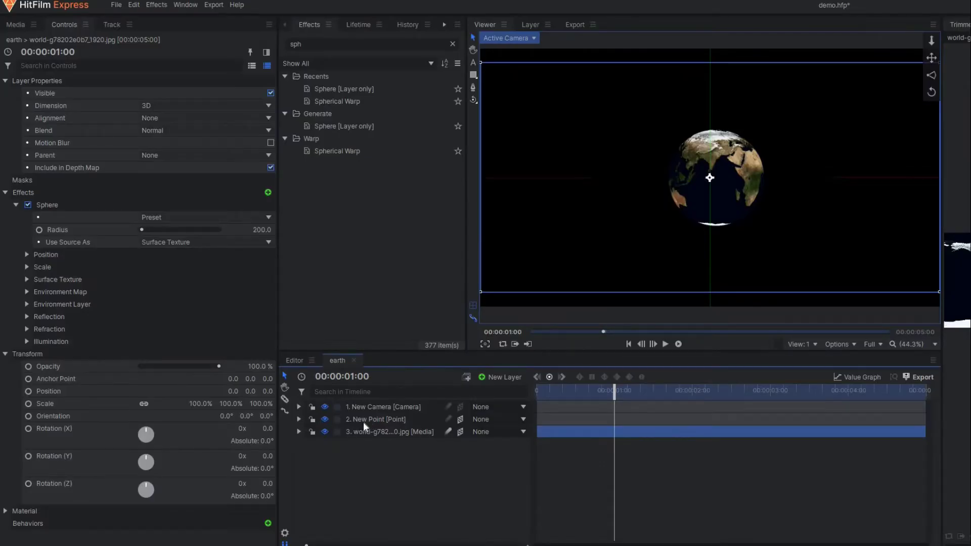
left_click(299, 432)
left_click(332, 518)
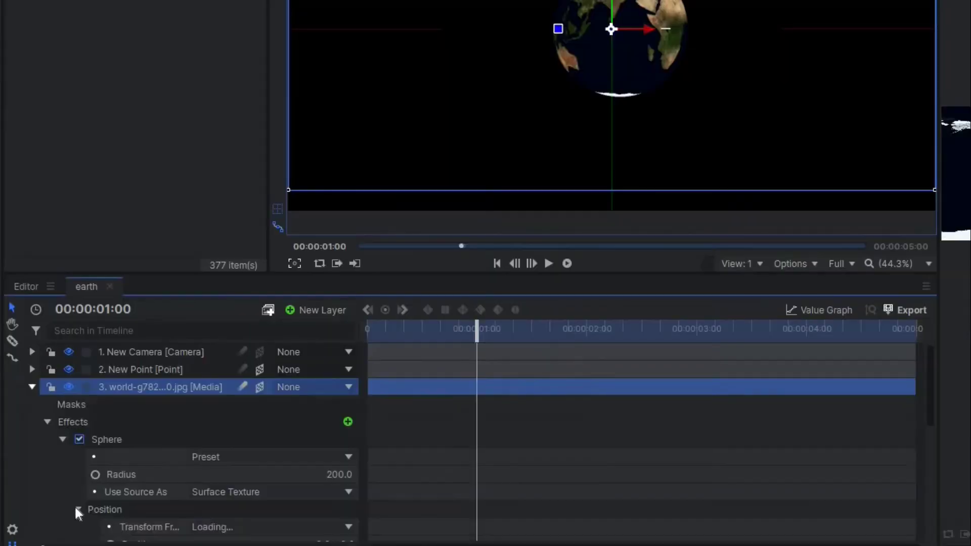
scroll(89, 472, "down", 3)
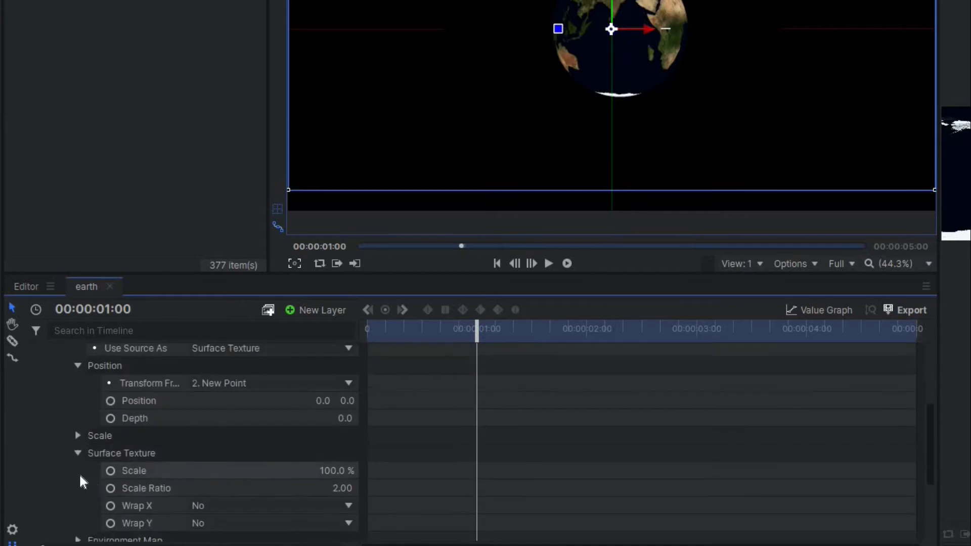
scroll(75, 468, "up", 3)
left_click(36, 403)
Raise the earth layer's Transform Scale to 194% and scrub to preview the larger globe
left_click(46, 421)
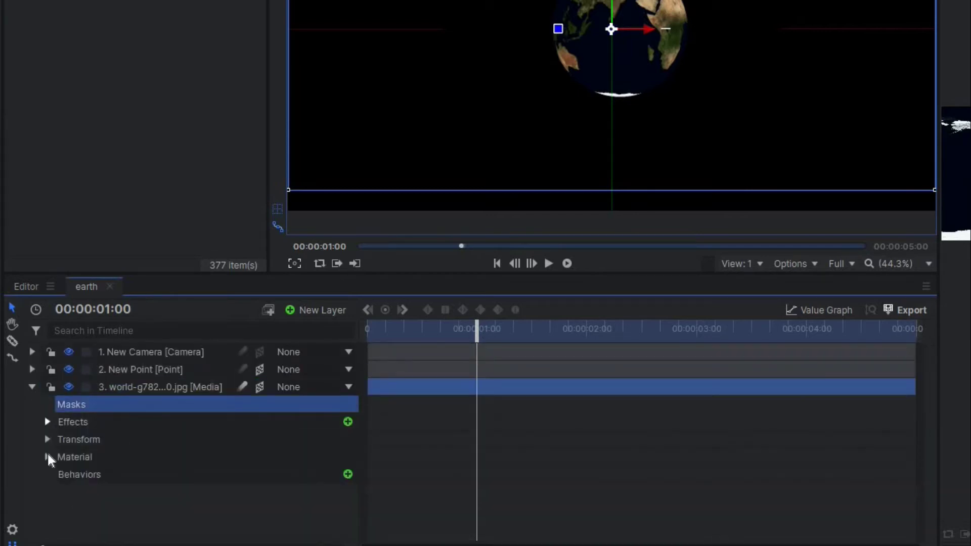
left_click(60, 446)
scroll(263, 488, "down", 1)
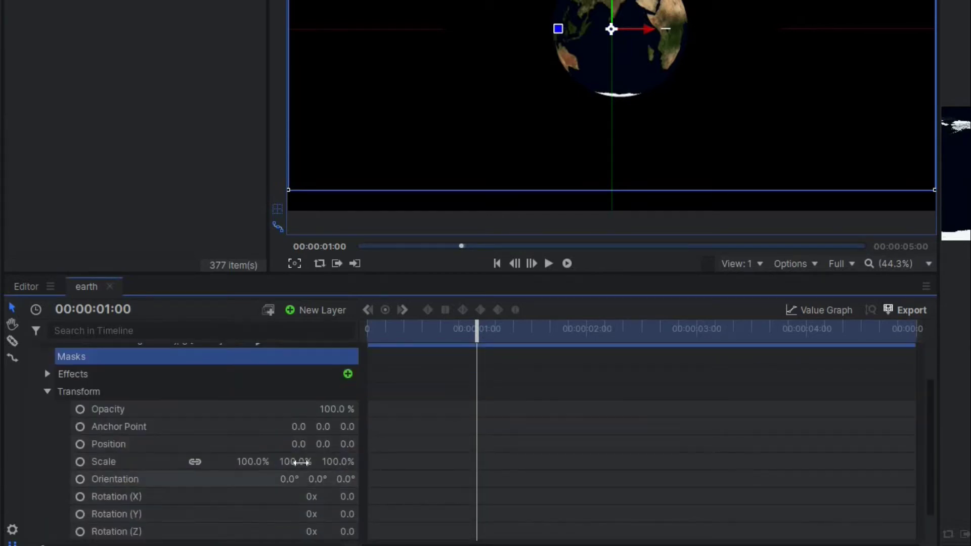
left_click_drag(253, 461, 298, 461)
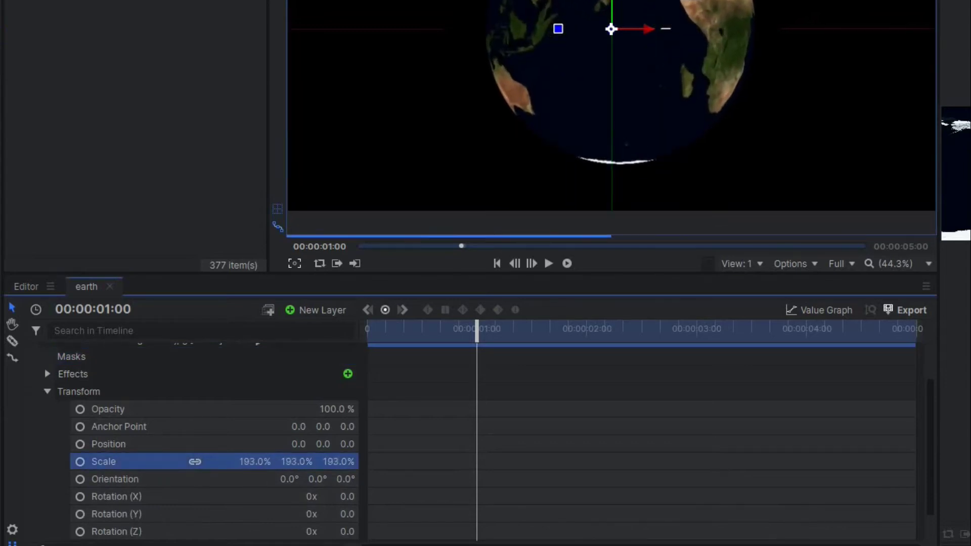
left_click_drag(457, 485, 526, 445)
left_click(565, 393)
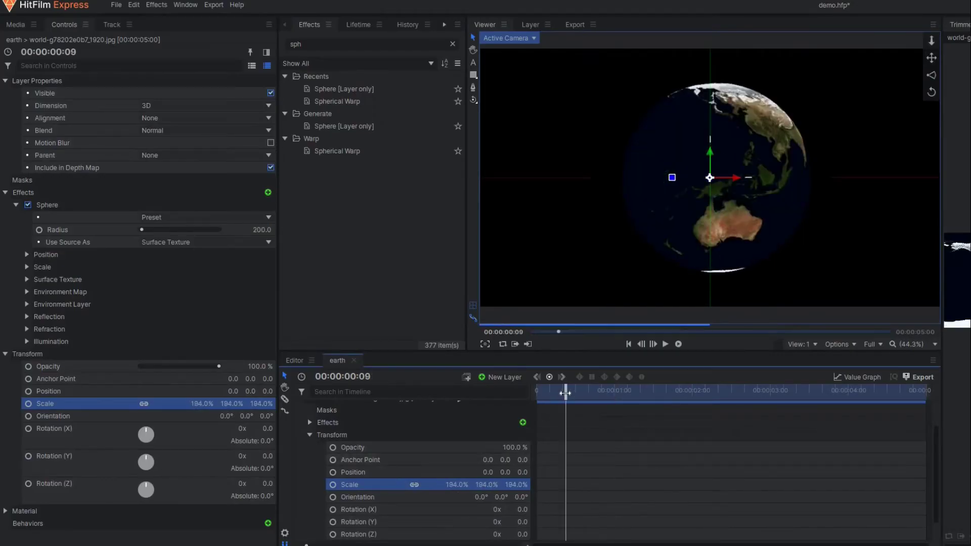
left_click_drag(613, 406, 709, 427)
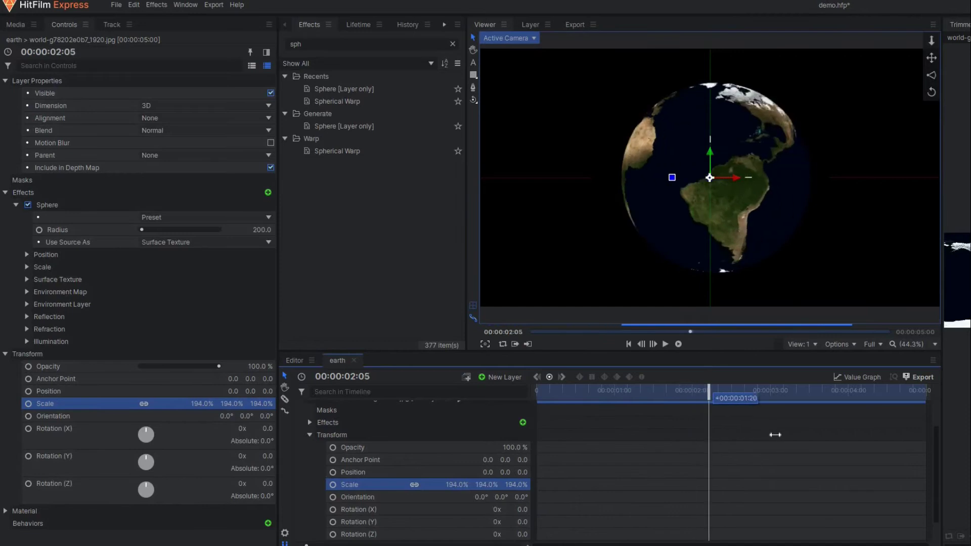
left_click(605, 390)
left_click(572, 392)
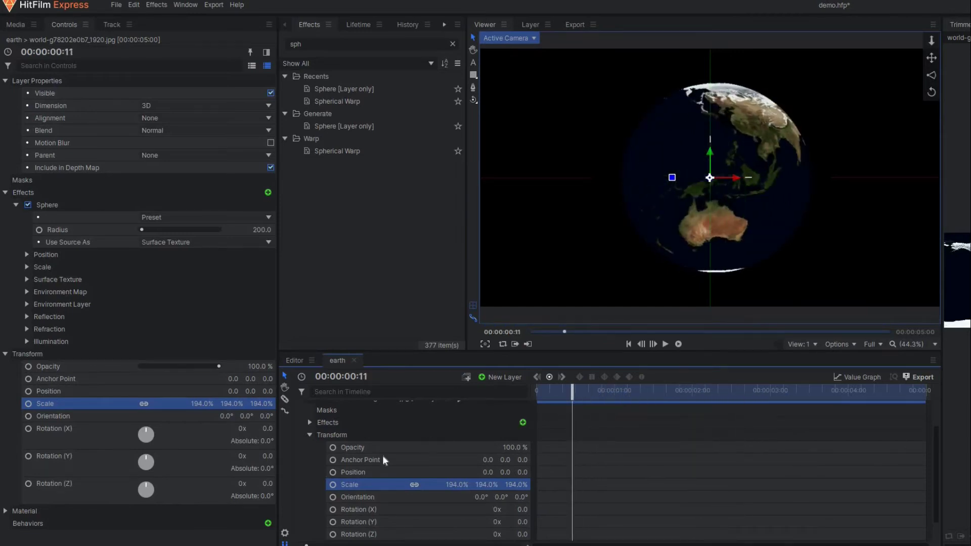
scroll(301, 438, "up", 1)
left_click(299, 432)
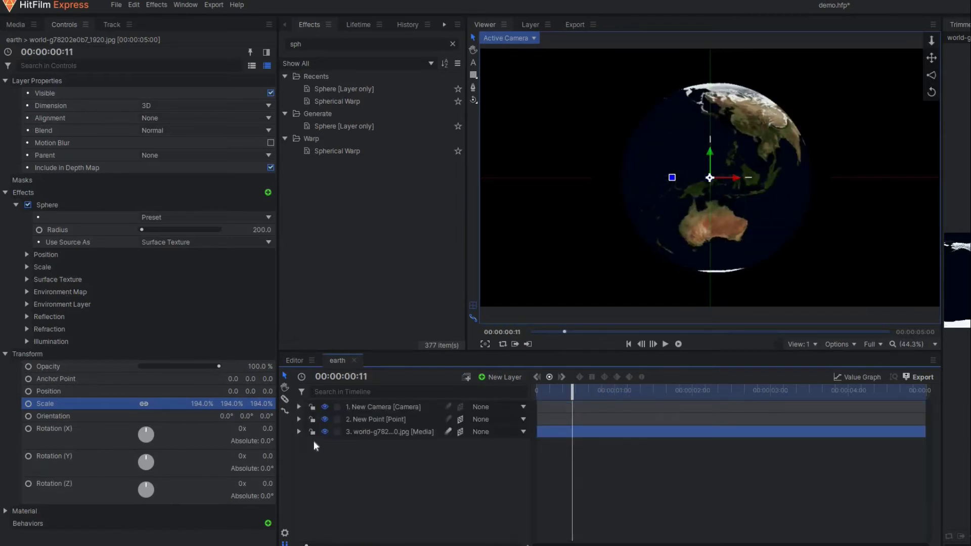
Add a New Light layer and move it forward in depth to position 0.0, 400.0, 570.0
left_click(503, 377)
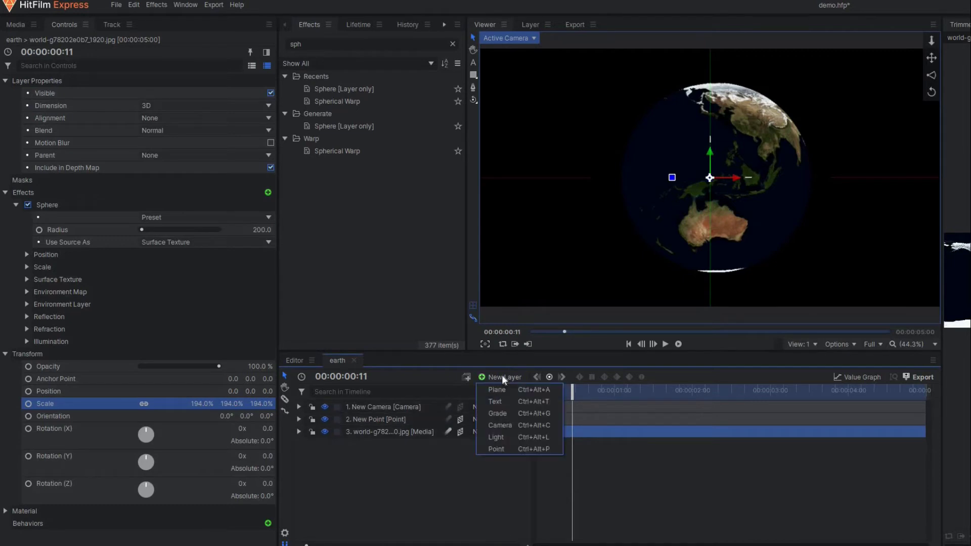
left_click(498, 438)
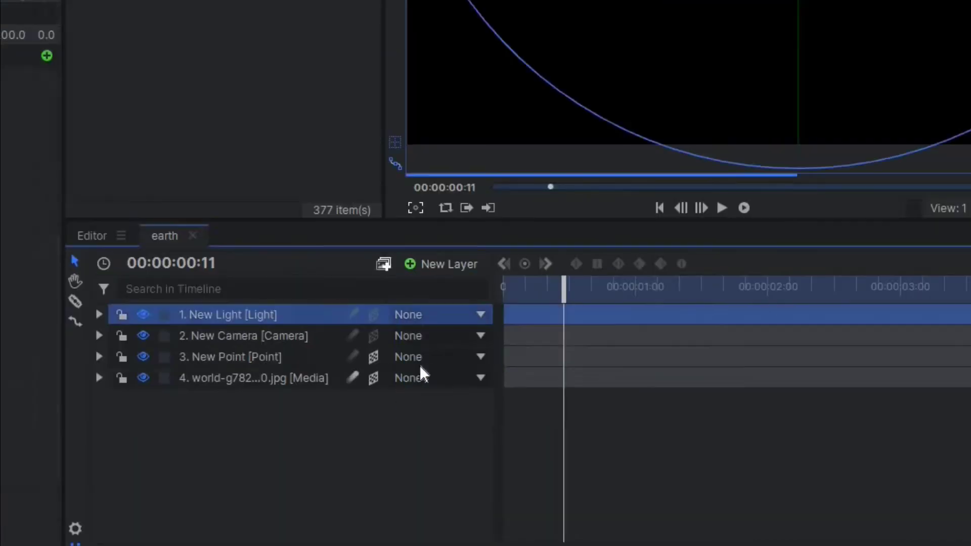
left_click(99, 314)
left_click(309, 432)
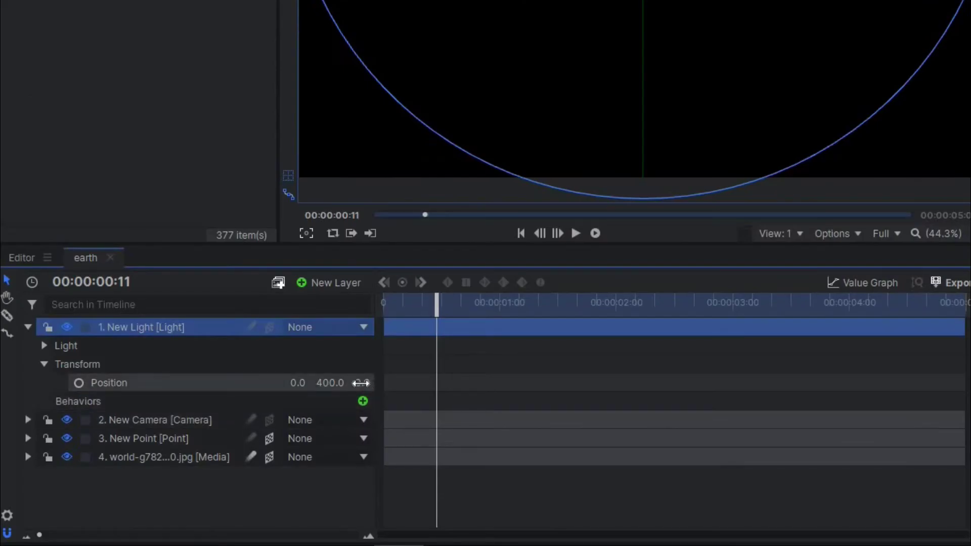
left_click_drag(363, 383, 386, 383)
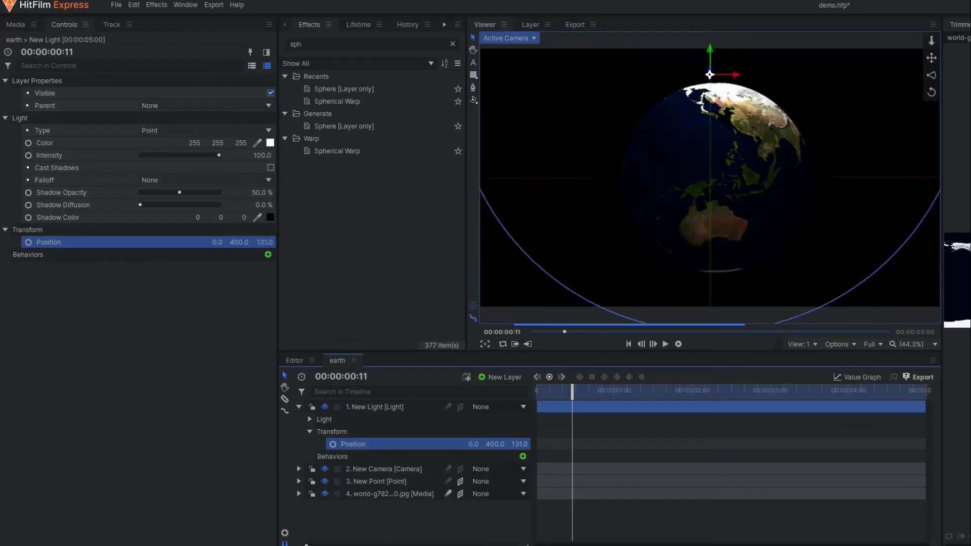
left_click_drag(517, 444, 556, 429)
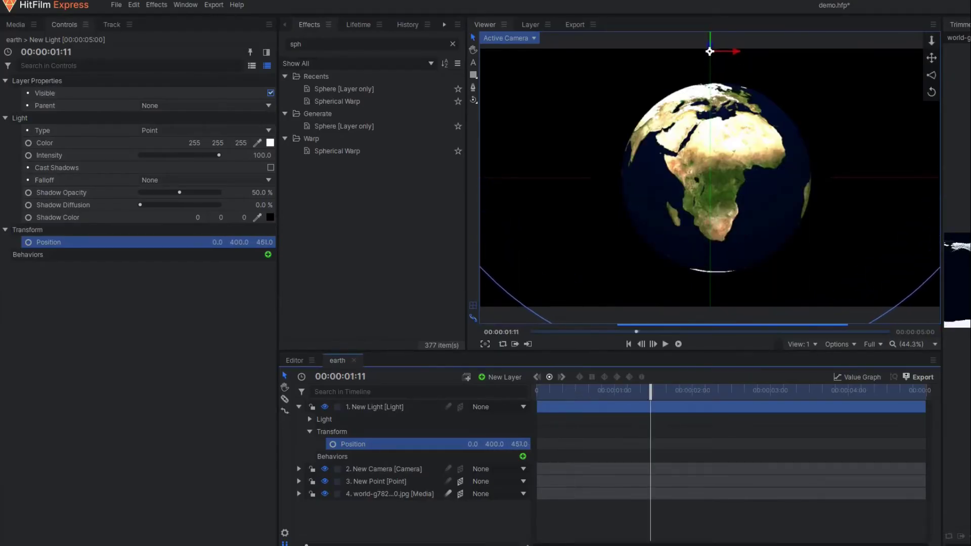
left_click(651, 391)
left_click_drag(710, 40, 710, 39)
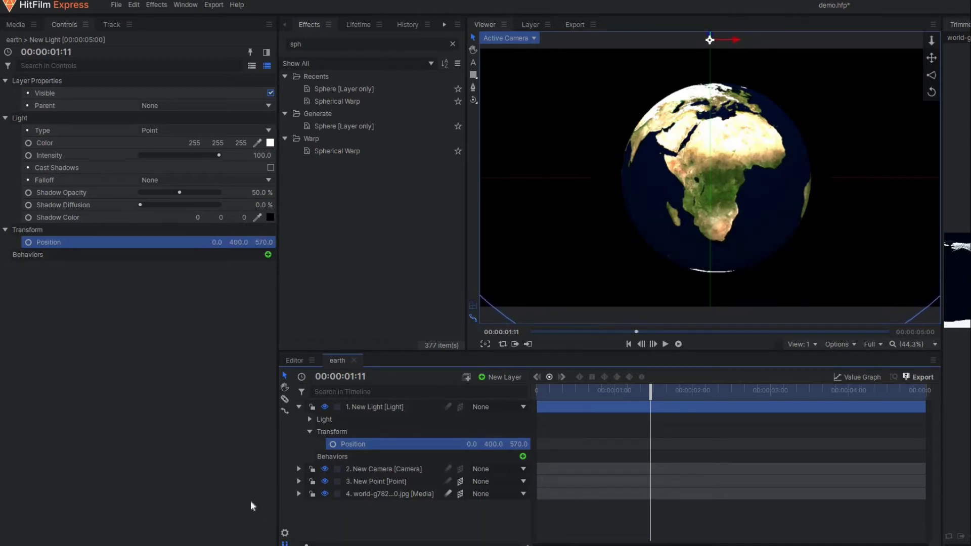
Toggle the light off and on to compare, scrub the spin, and save the project
left_click(298, 408)
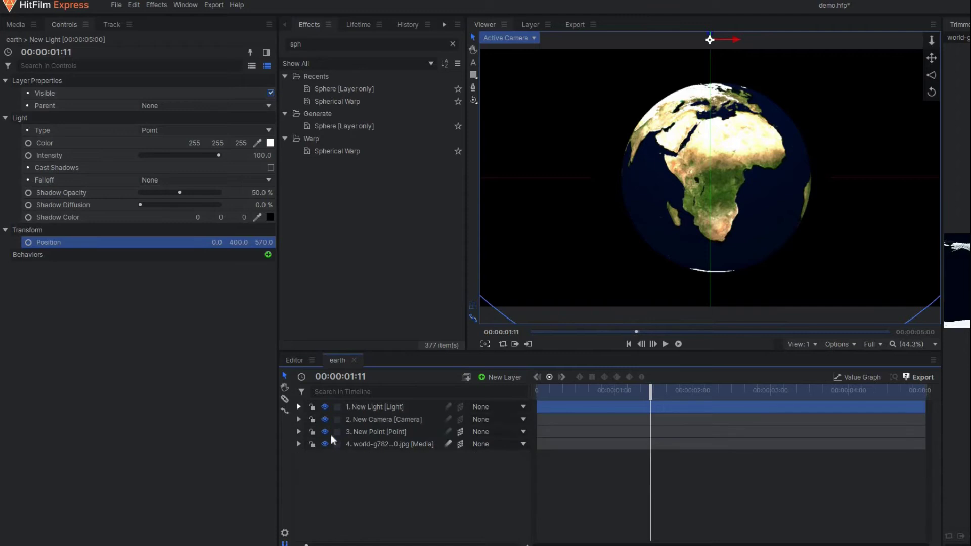
left_click(325, 407)
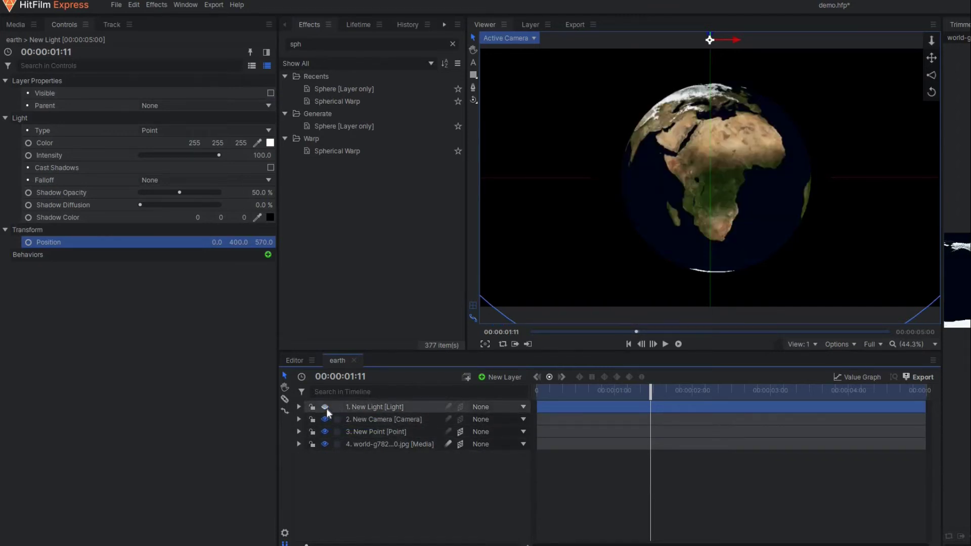
left_click(325, 407)
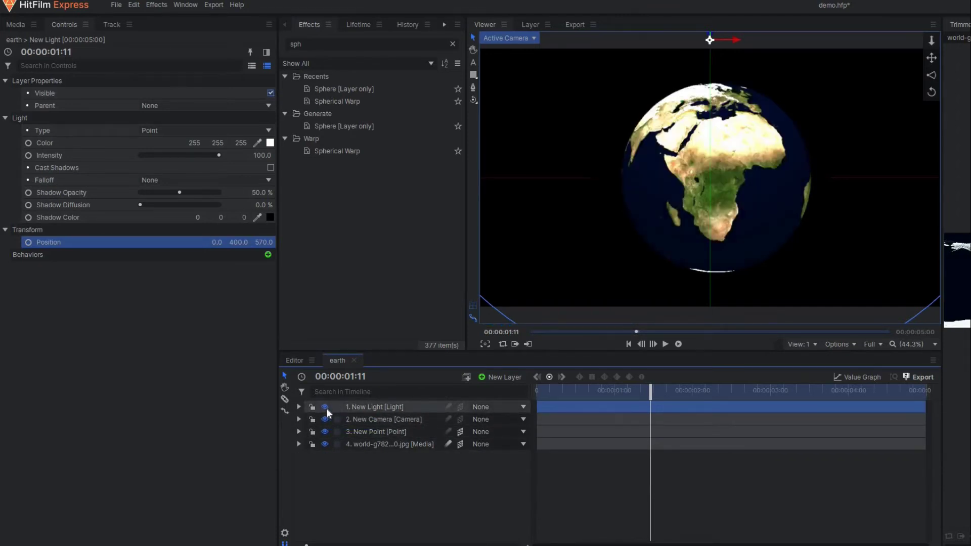
mouse_move(707, 411)
left_mouse_down()
mouse_move(672, 419)
mouse_move(726, 429)
mouse_move(585, 414)
mouse_move(706, 409)
left_mouse_up()
key("ctrl+s")
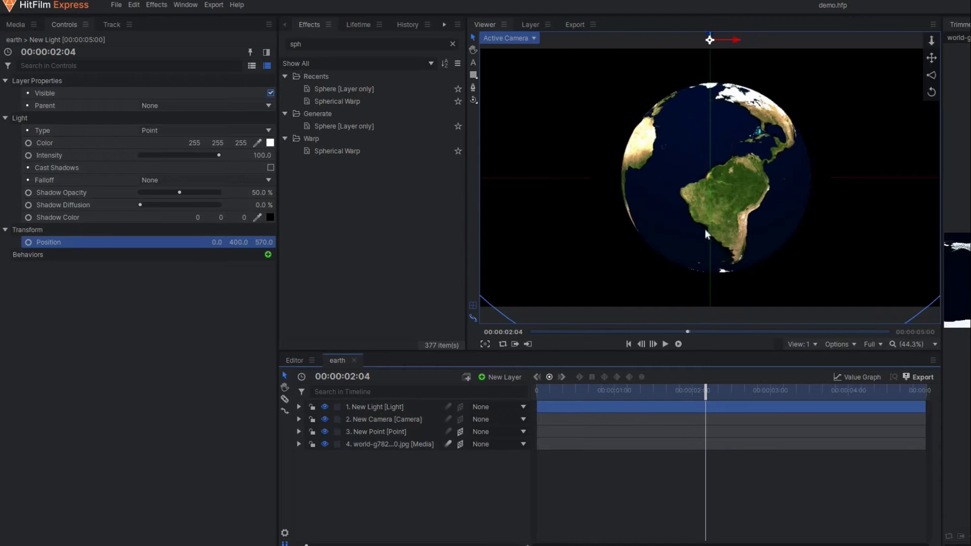
Add the stars clip as the bottom layer, then select all five layers in the earth timeline
left_click(15, 25)
left_click(120, 203, "ctrl")
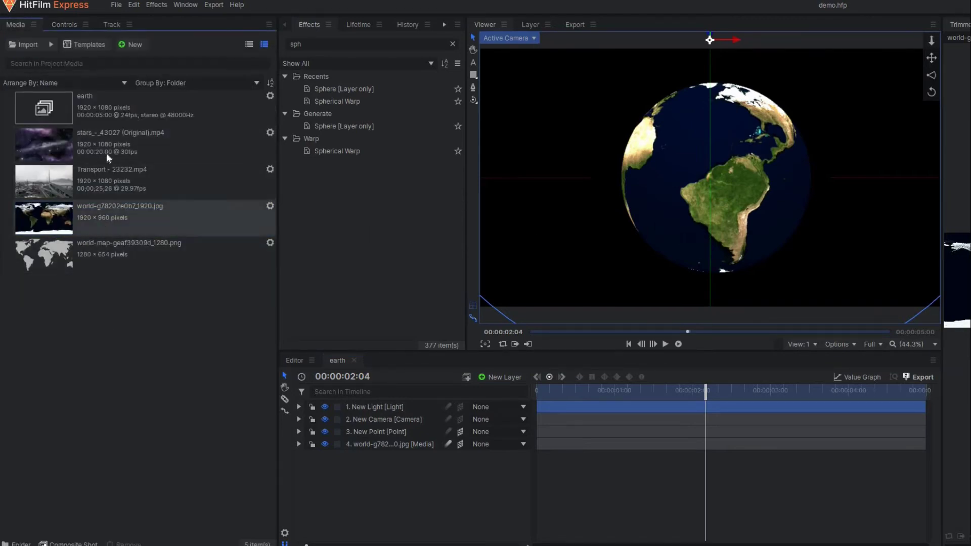
left_click_drag(107, 153, 600, 393)
left_click(552, 391)
left_click(676, 390)
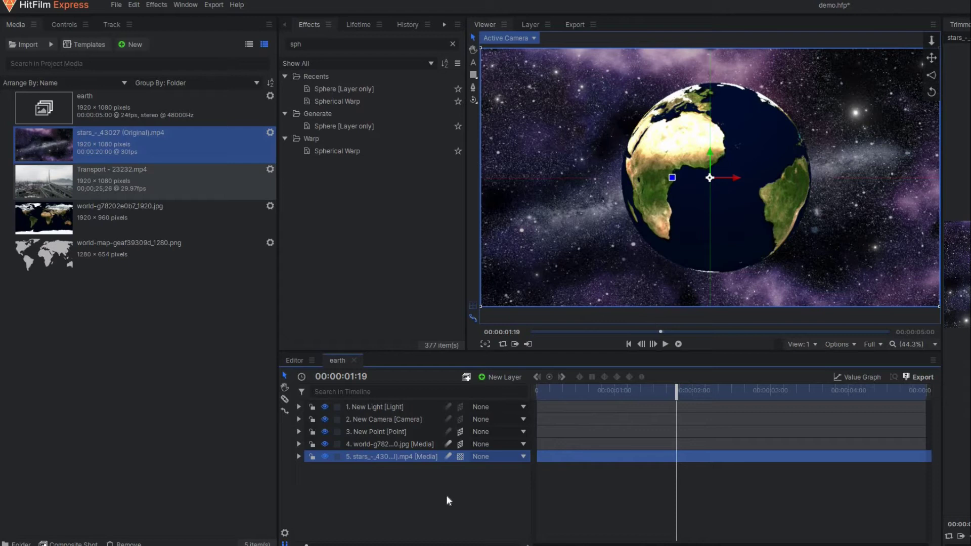
left_click_drag(446, 496, 348, 415)
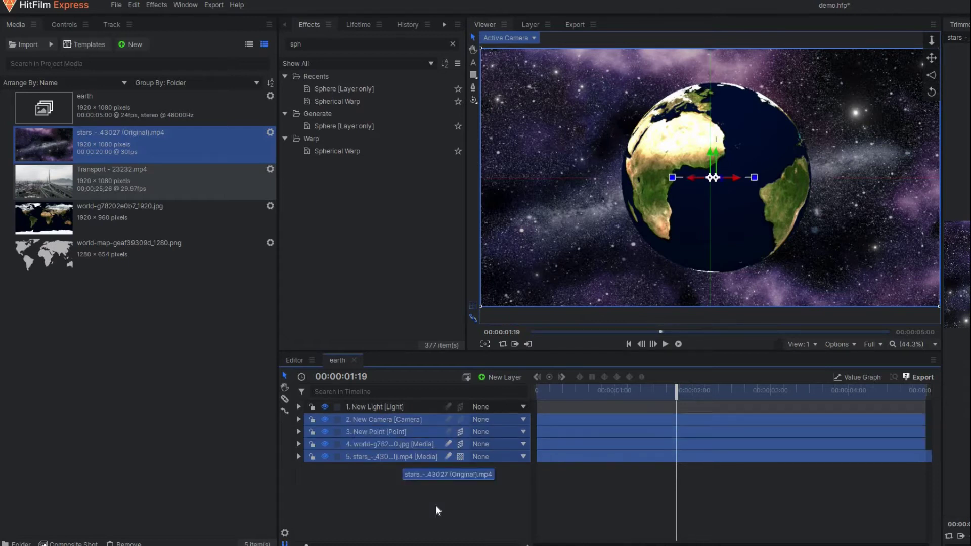
left_click_drag(436, 505, 336, 401)
Delete all the layers and the old earth composite shot from Media
key("Delete")
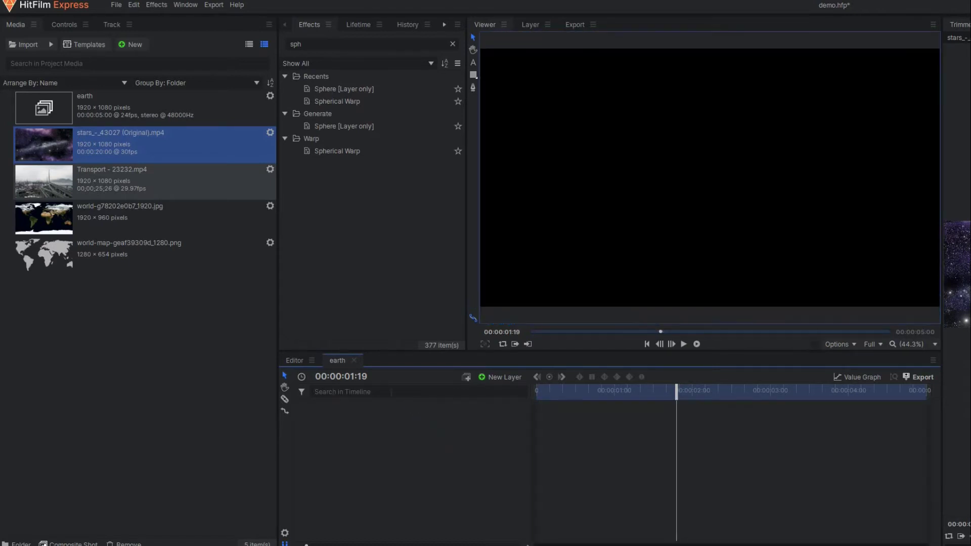
left_click(94, 101)
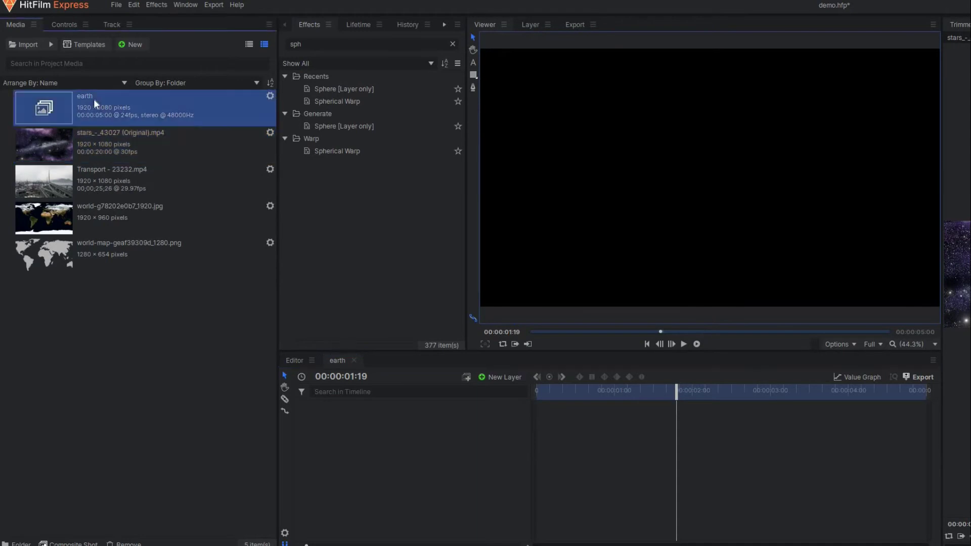
key("Delete")
Create a new composite shot named earth and select the world-map PNG in Media
left_click(134, 46)
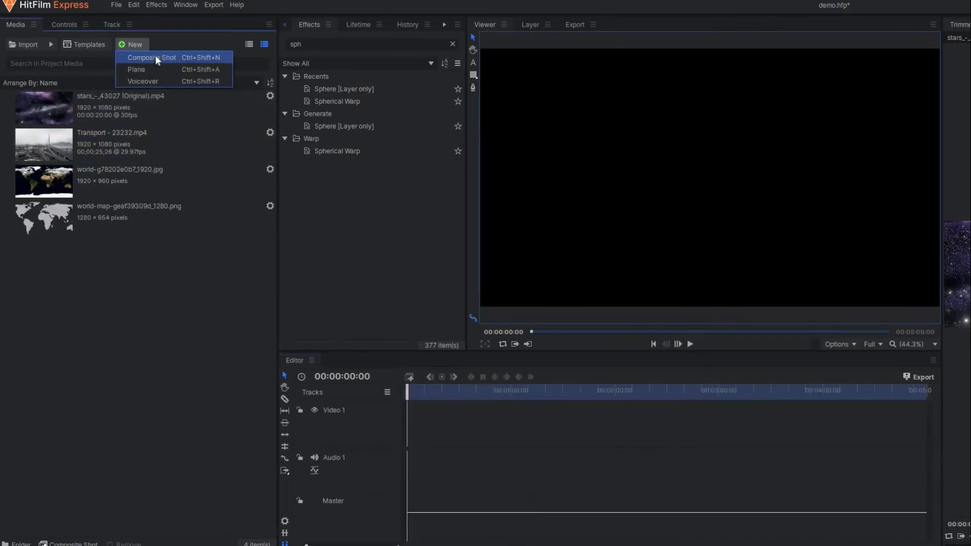
left_click(156, 57)
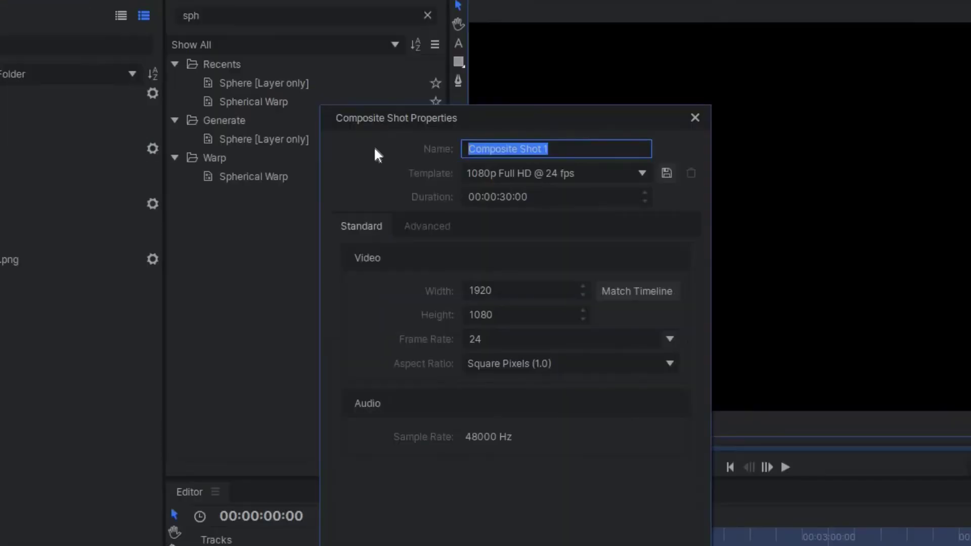
type("earth")
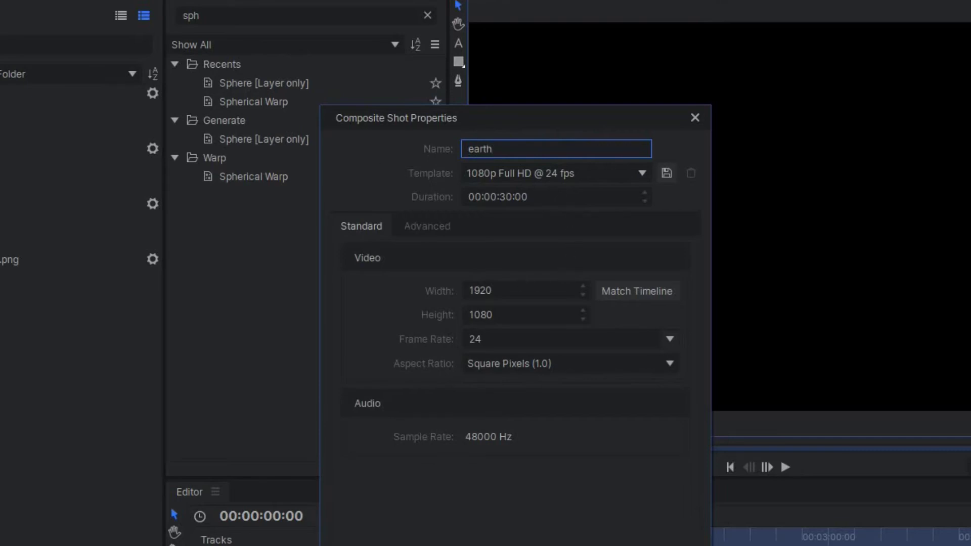
key("Tab")
left_click(565, 197)
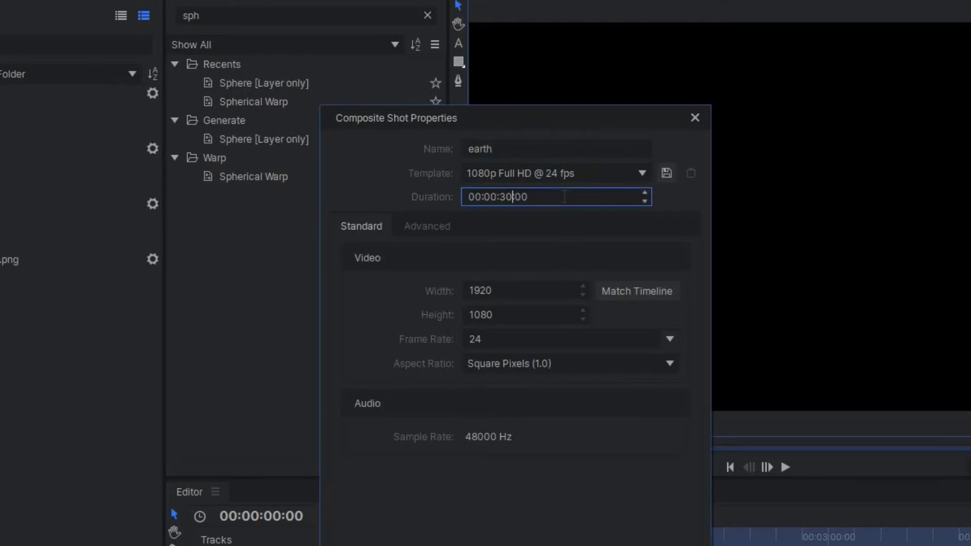
key("BackSpace")
key("BackSpace")
type("10")
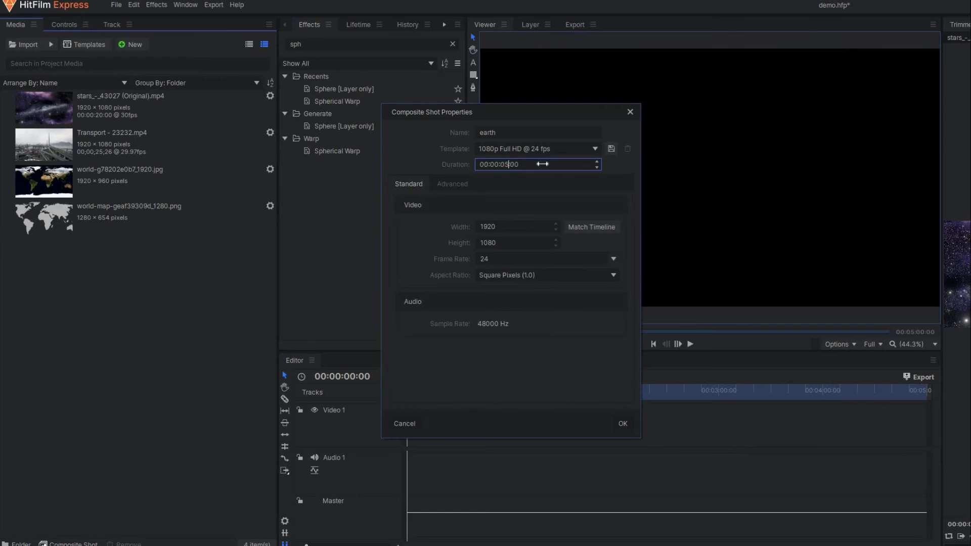
key("Return")
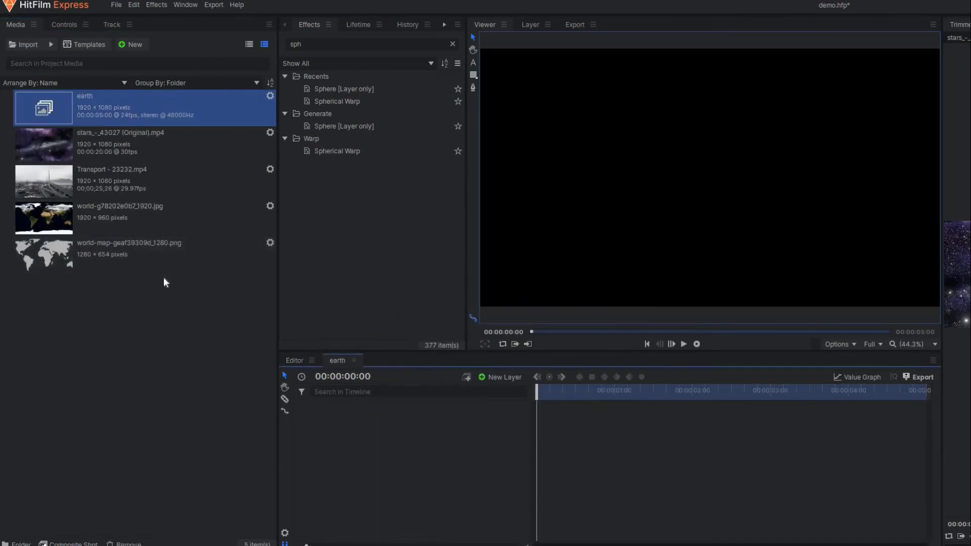
left_click(130, 256)
Add the world-map PNG to earth, apply a white Fill Color effect, and scale it to about 132%
left_click_drag(557, 399, 558, 402)
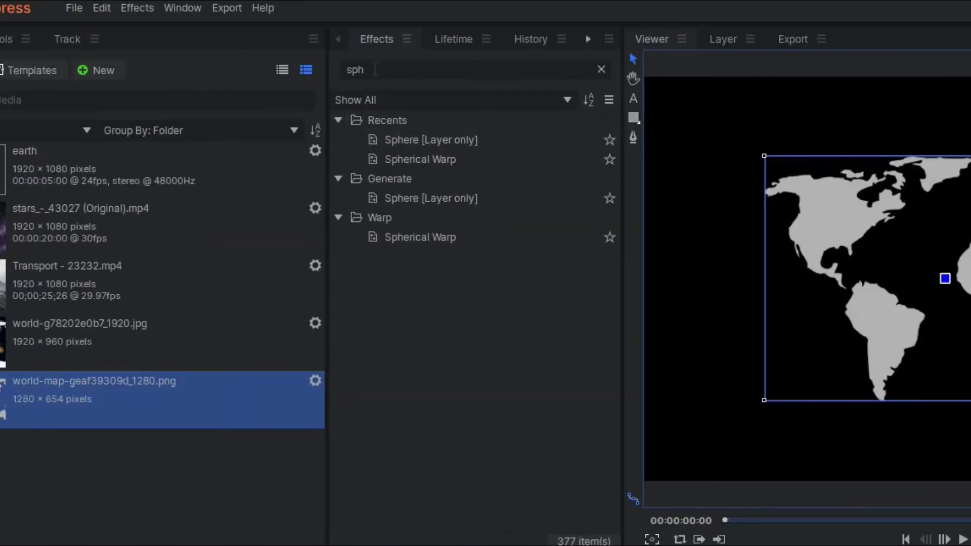
key("ctrl+f")
type("fill")
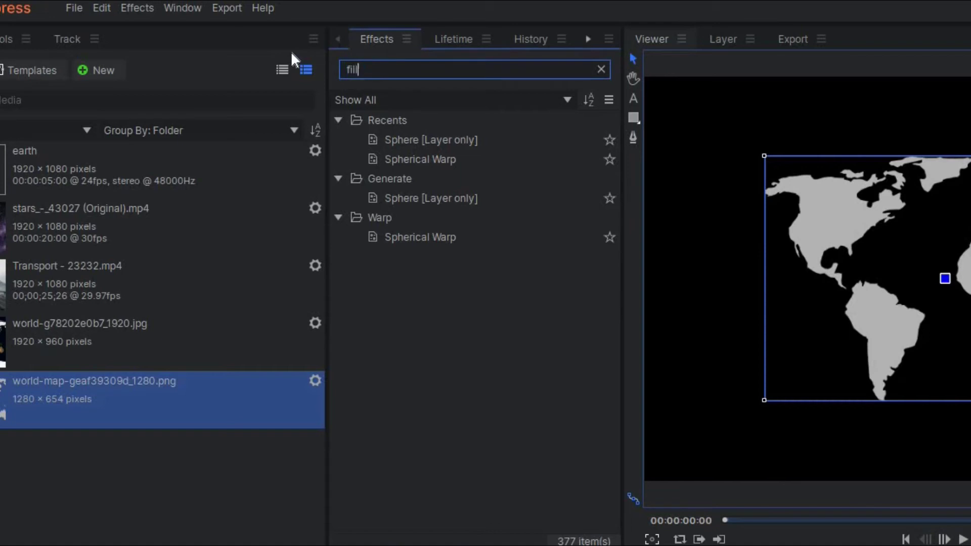
left_click_drag(439, 145, 493, 545)
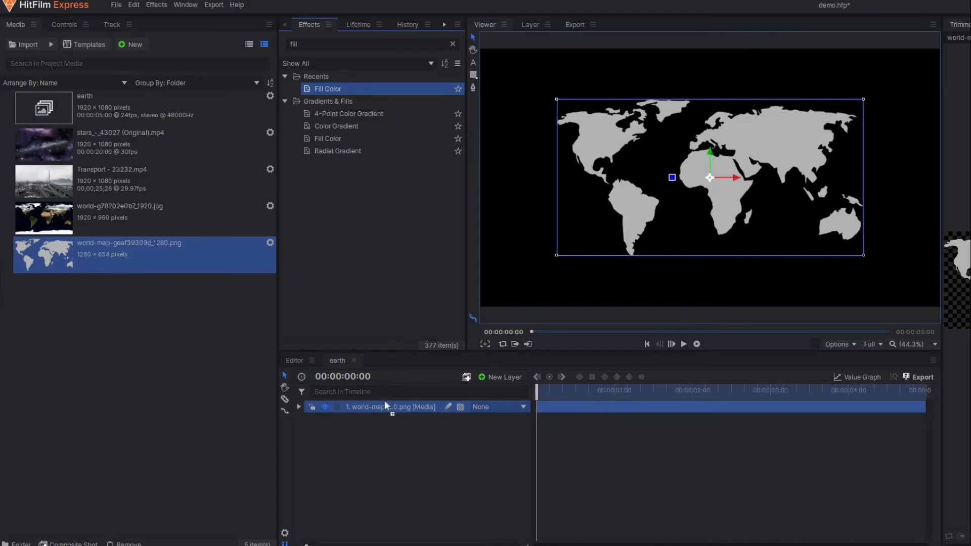
left_click_drag(383, 406, 393, 412)
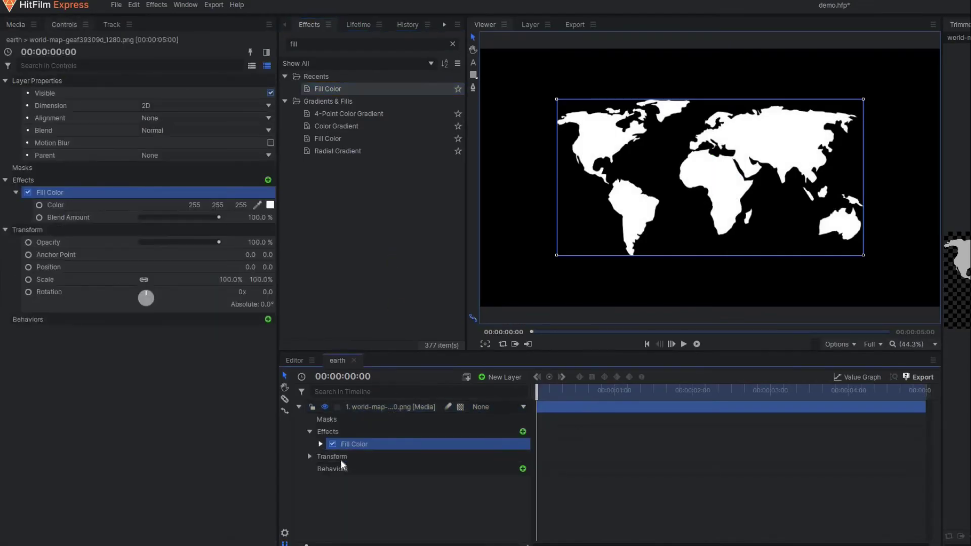
left_click(525, 457)
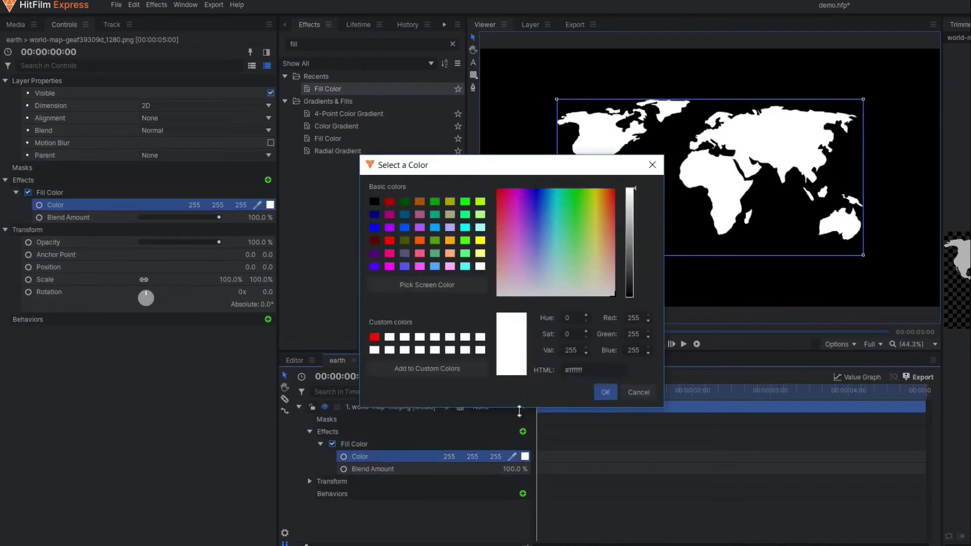
left_click(605, 392)
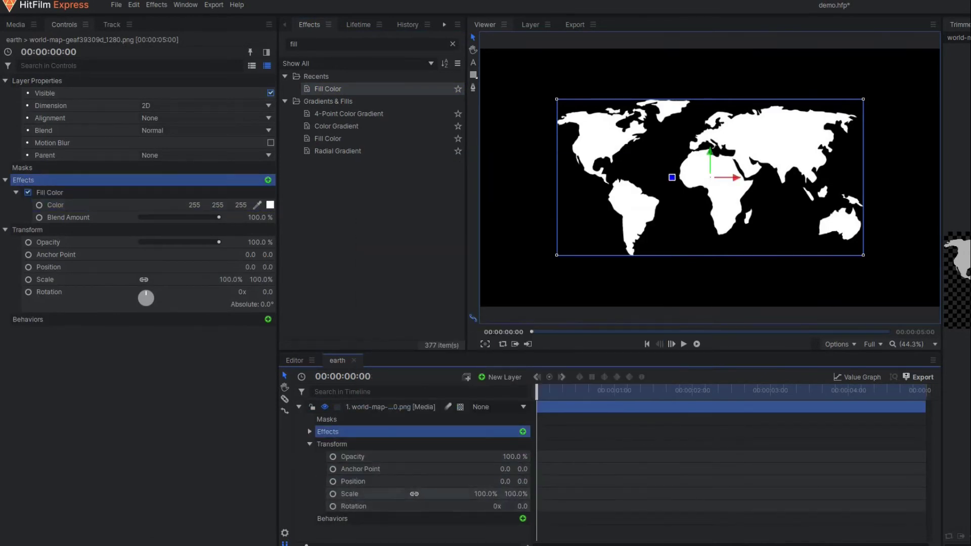
left_click_drag(488, 494, 501, 493)
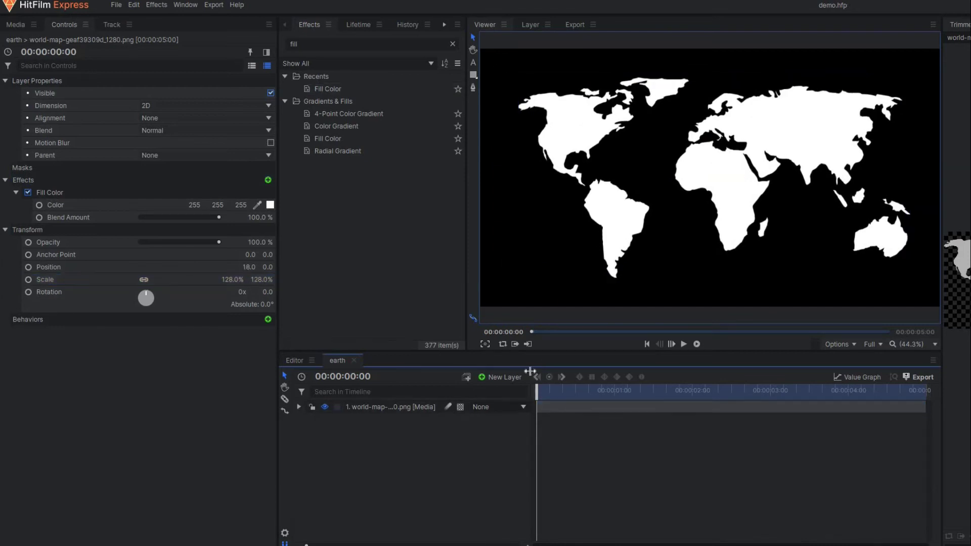
Add a new red plane layer and move it beneath the world map layer
left_click(503, 378)
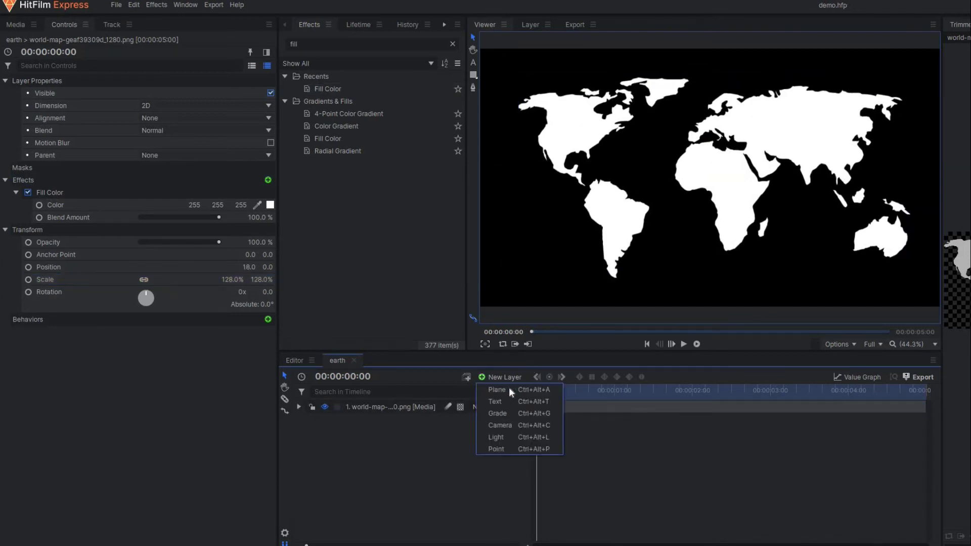
left_click(506, 389)
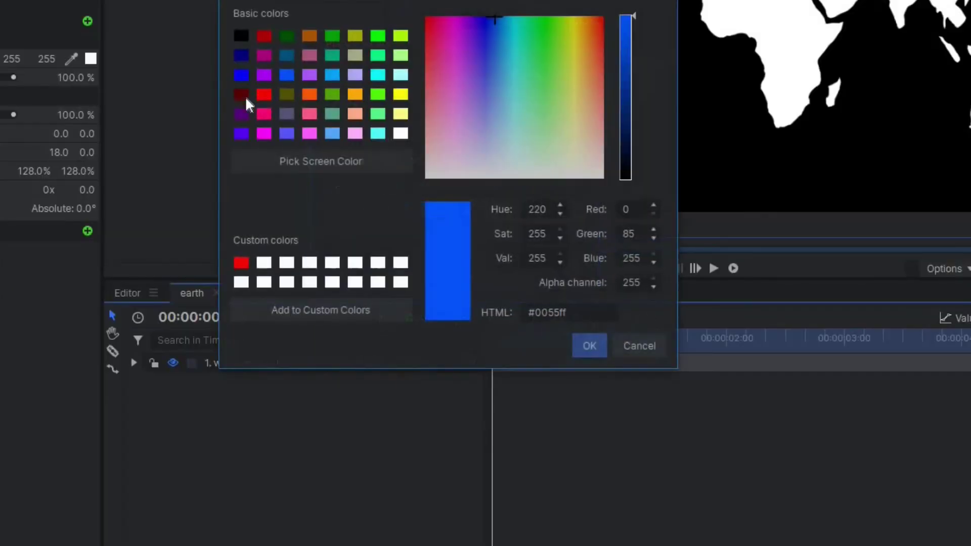
left_click(263, 95)
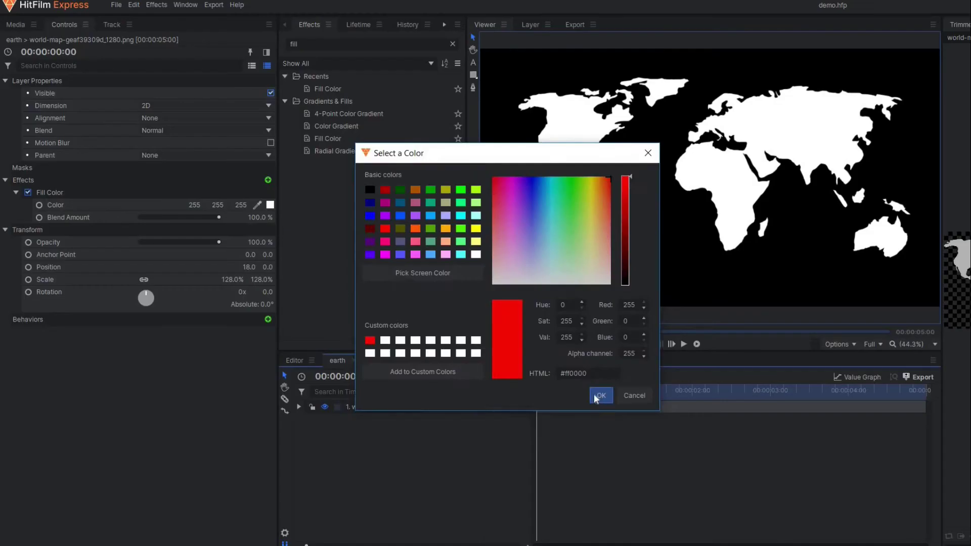
left_click(590, 346)
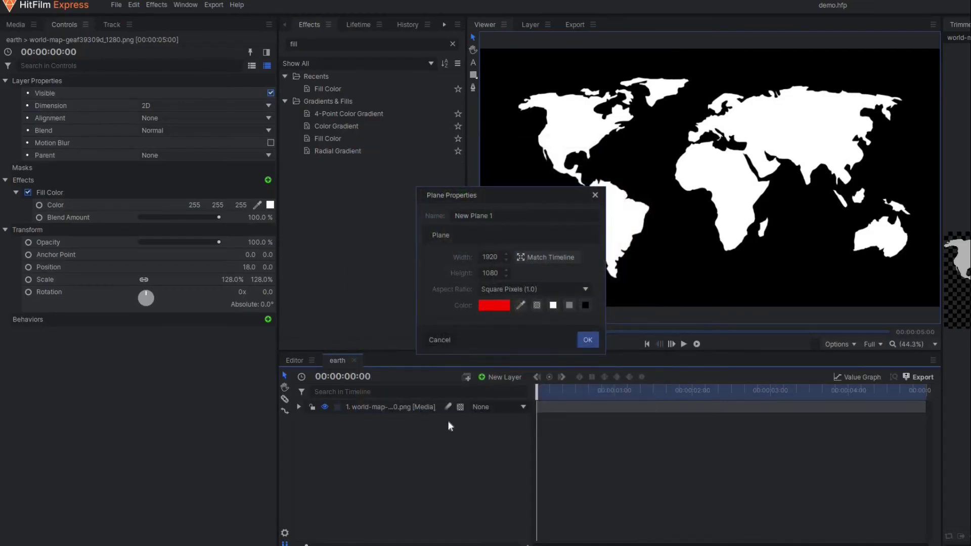
key("Return")
mouse_move(402, 406)
left_mouse_down()
mouse_move(402, 438)
mouse_move(398, 422)
left_mouse_up()
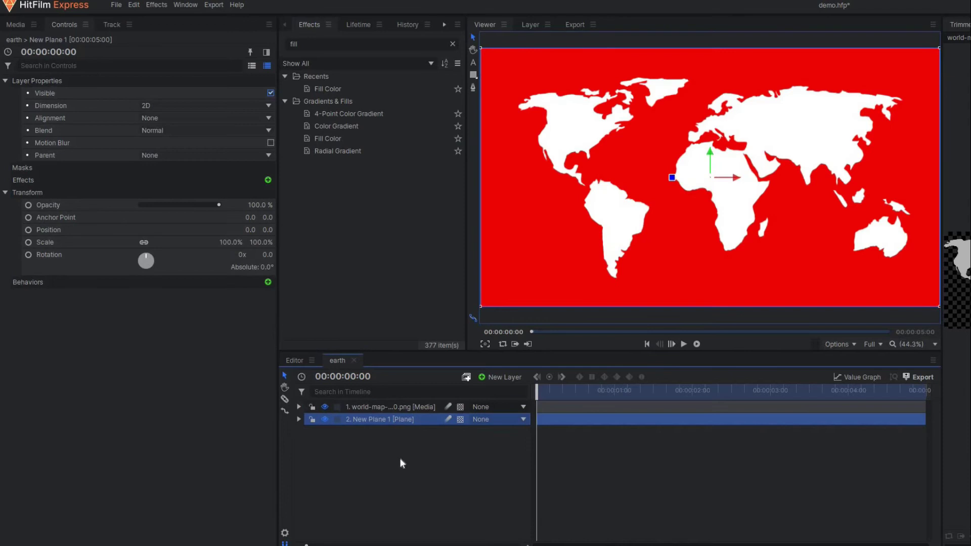
Lower the red plane's opacity to 67%, then collapse and deselect the layer
left_click(299, 420)
left_click(310, 456)
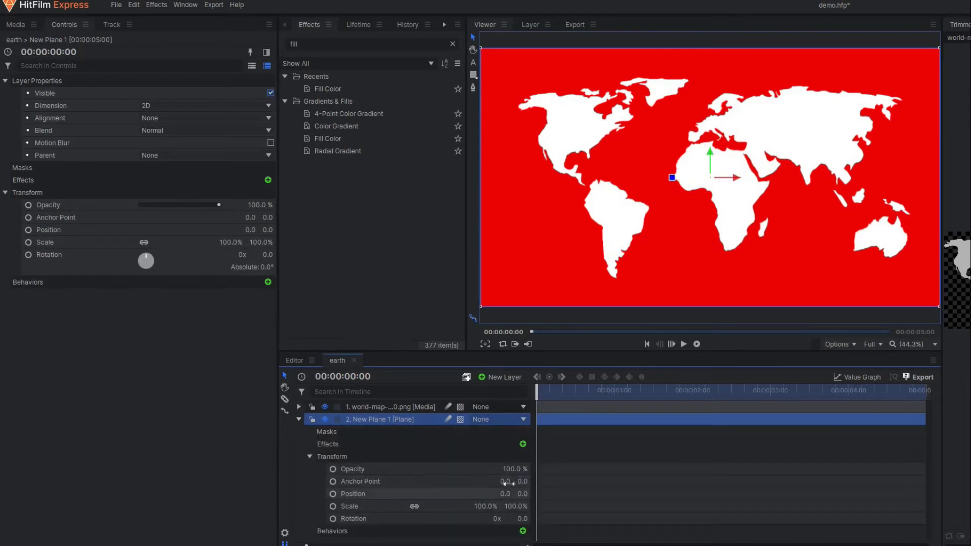
left_click_drag(513, 470, 513, 470)
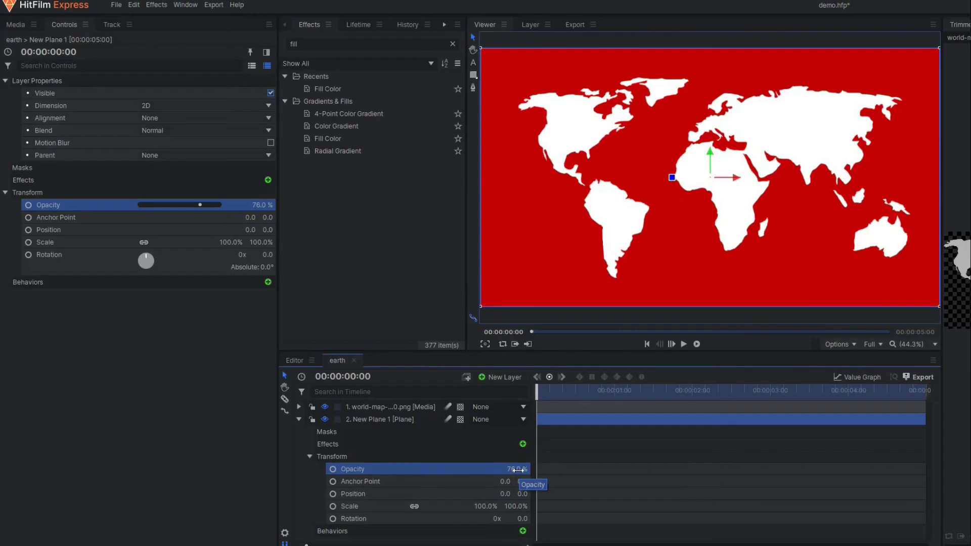
left_click_drag(513, 470, 506, 470)
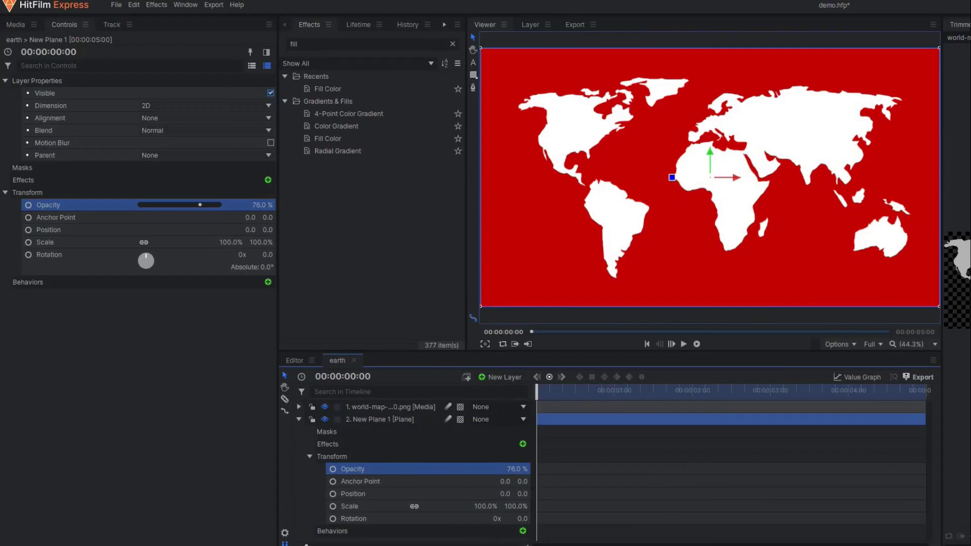
left_click(298, 419)
left_click(362, 465)
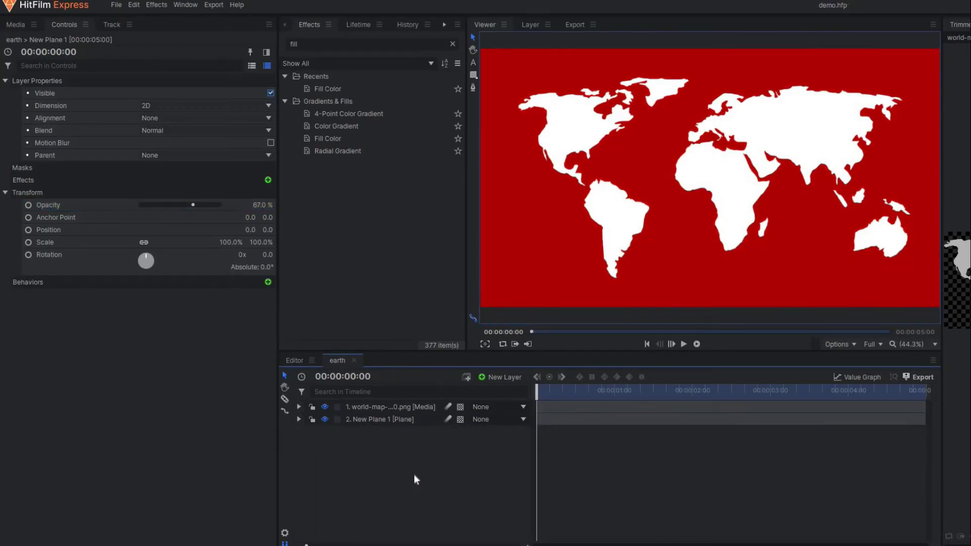
left_click(15, 24)
Create a composite shot named 'final', place the earth composite in it and save
left_click(135, 44)
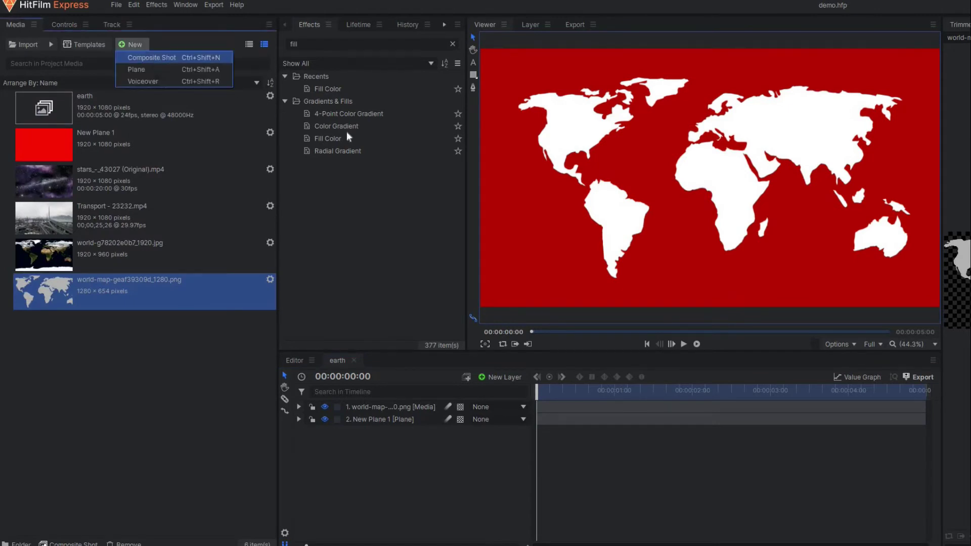
left_click(152, 57)
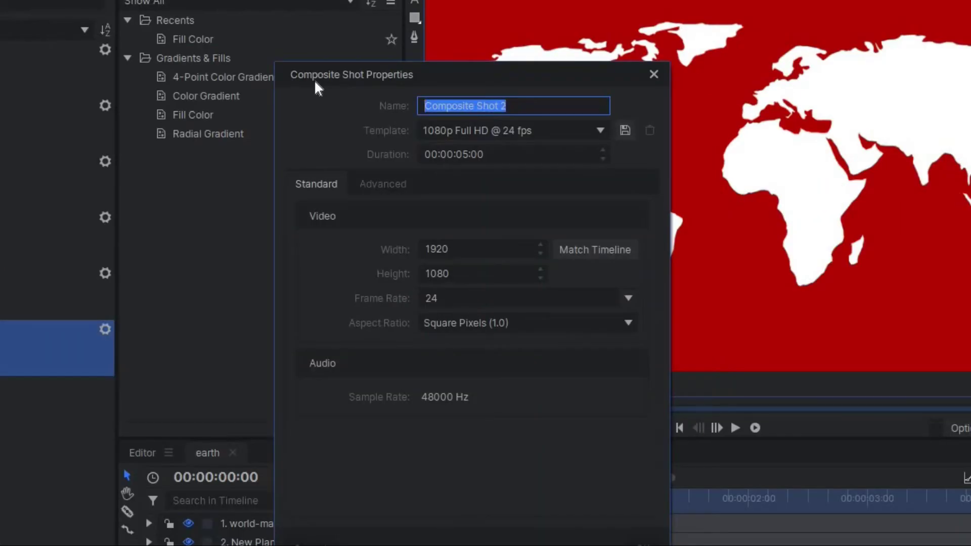
type("final")
key("Return")
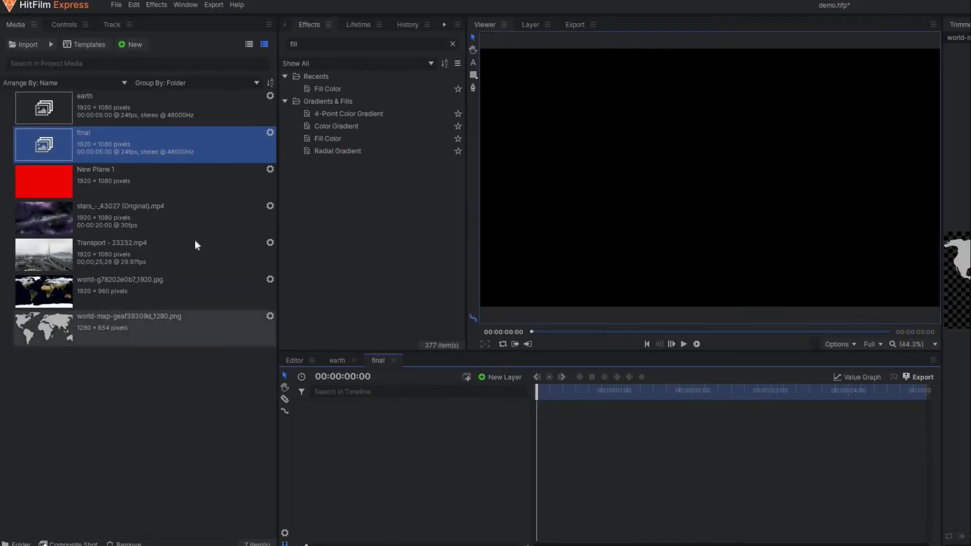
left_click_drag(110, 103, 538, 390)
key("Right")
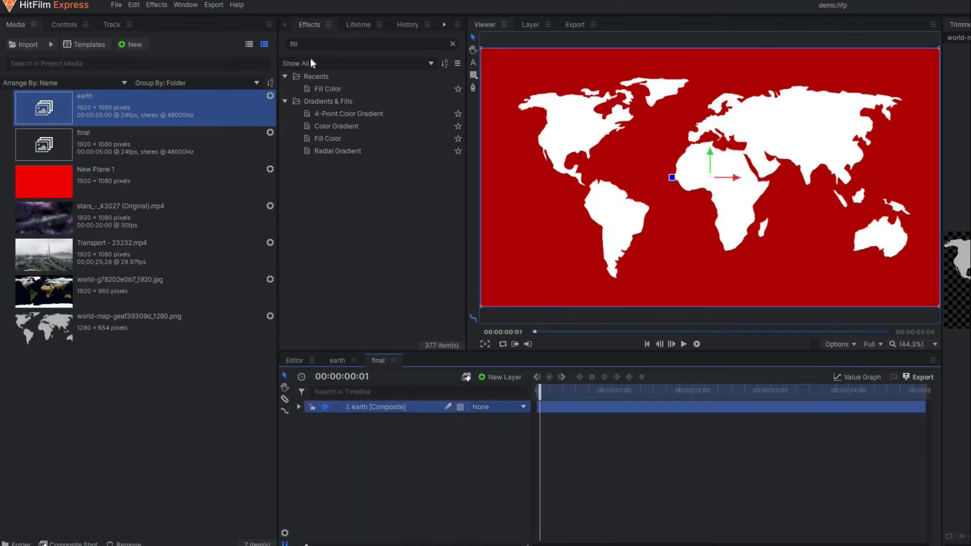
key("ctrl+s")
Search Effects for 'sphe' and apply the Sphere effect to the earth layer
type("spot")
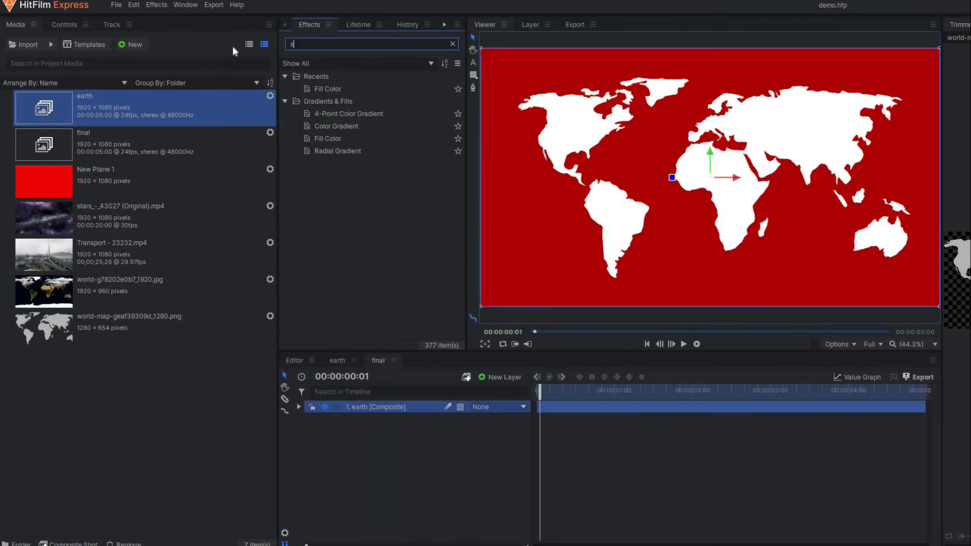
key("BackSpace")
key("BackSpace")
key("BackSpace")
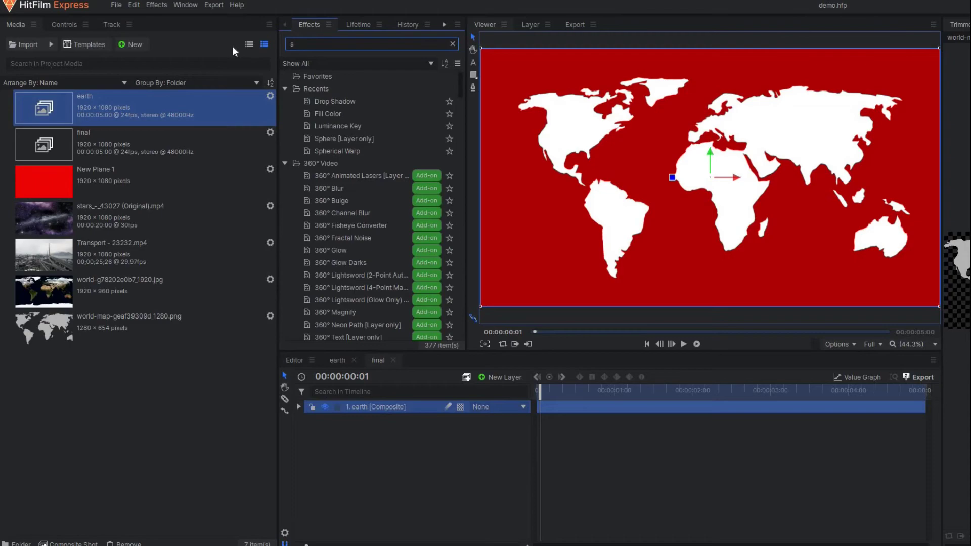
type("phe")
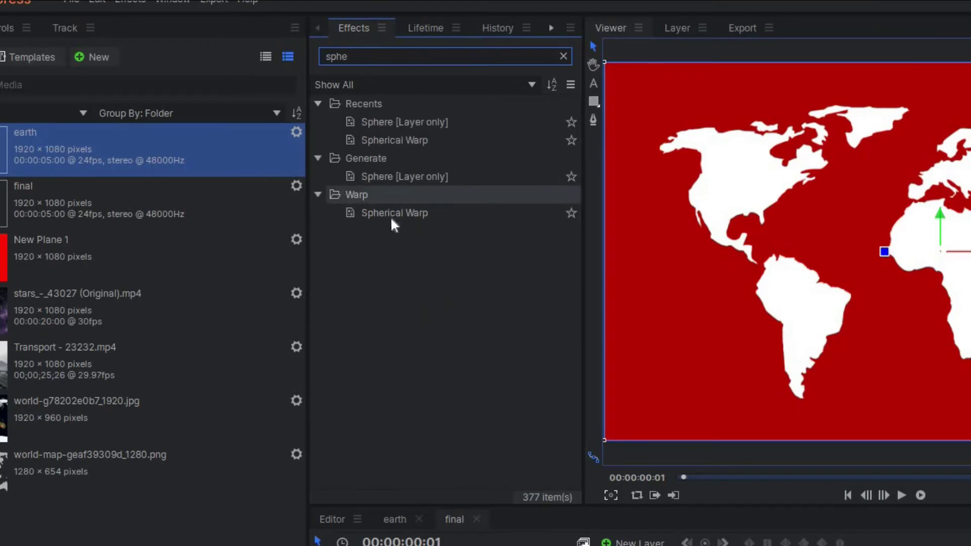
left_click(409, 124)
left_click_drag(409, 124, 510, 545)
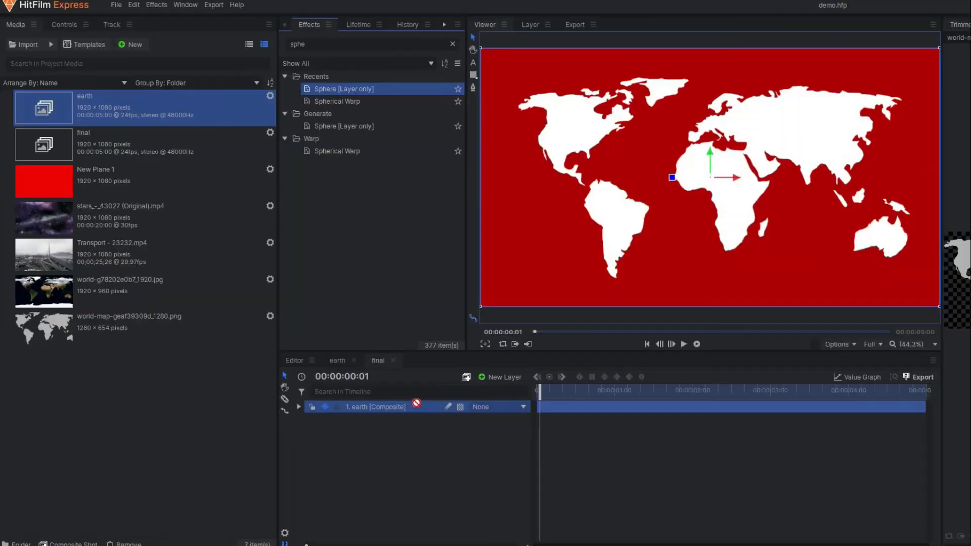
left_click_drag(411, 412, 411, 412)
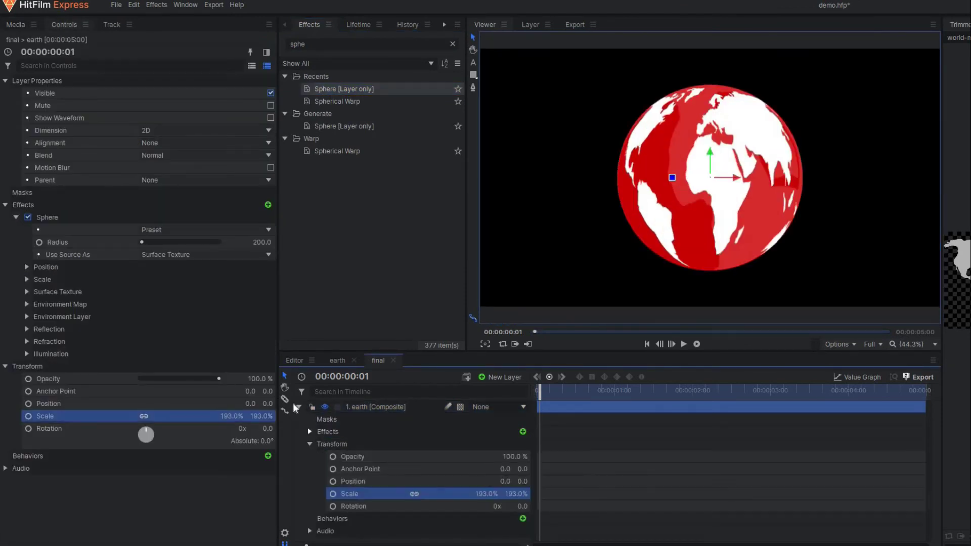
left_click(298, 406)
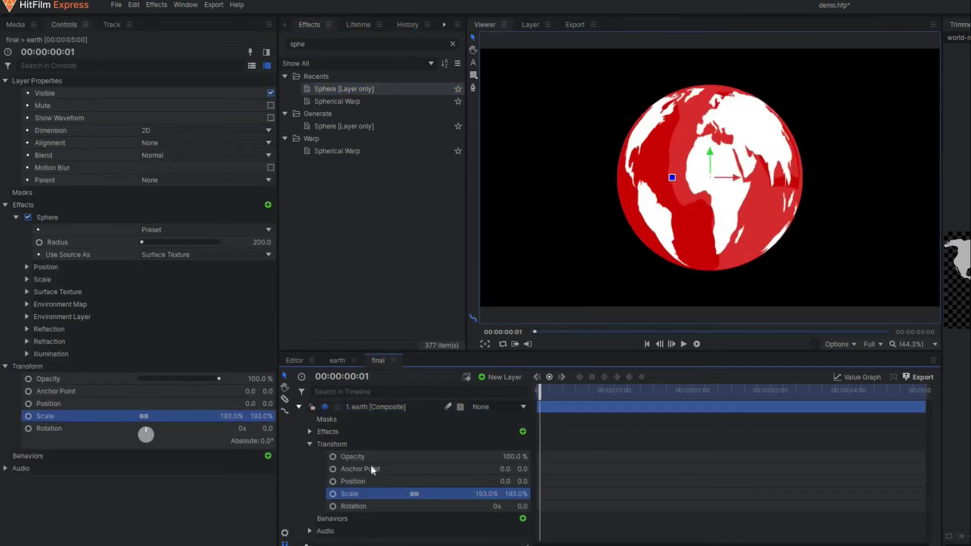
Add a 3D Point layer to the shot, accepting the new camera
left_click(503, 380)
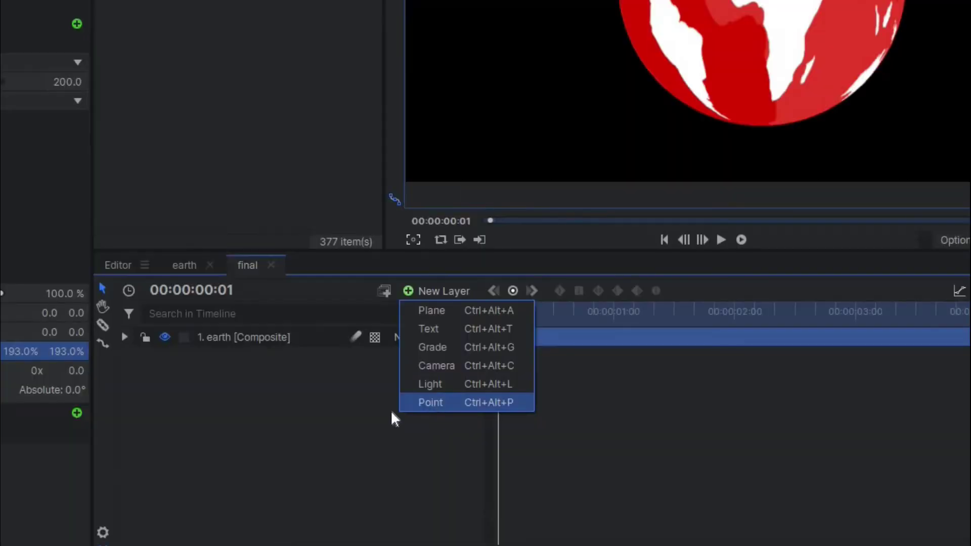
left_click(480, 455)
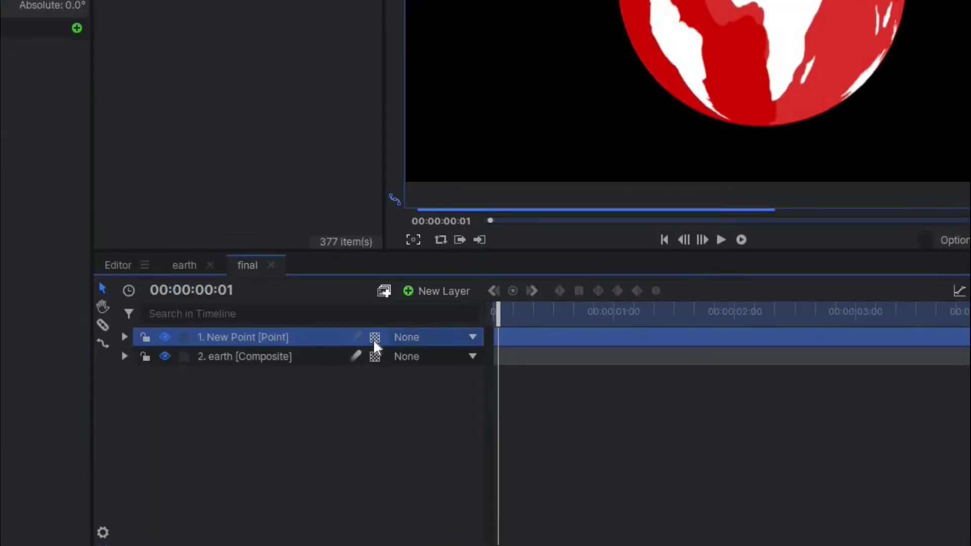
left_click(375, 337)
left_click(407, 375)
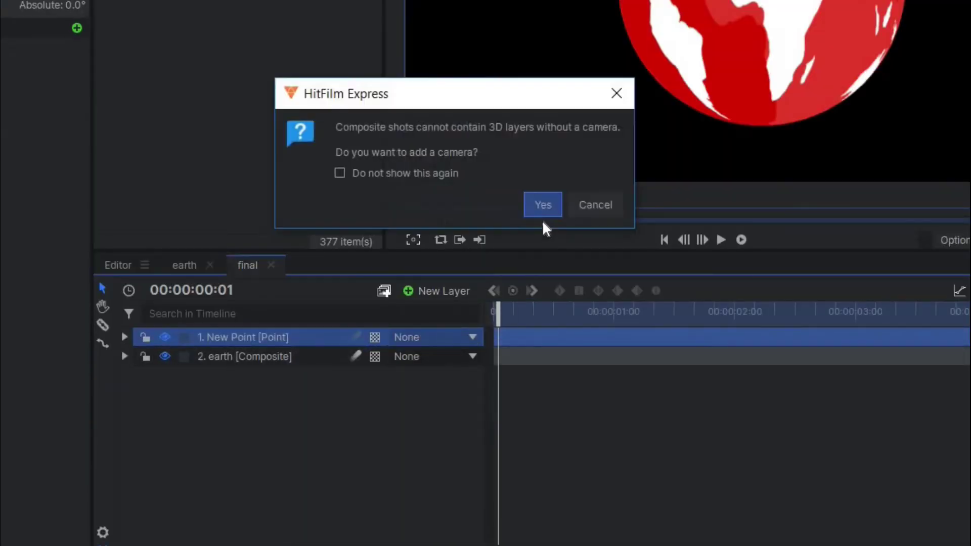
left_click(541, 216)
left_click(253, 420)
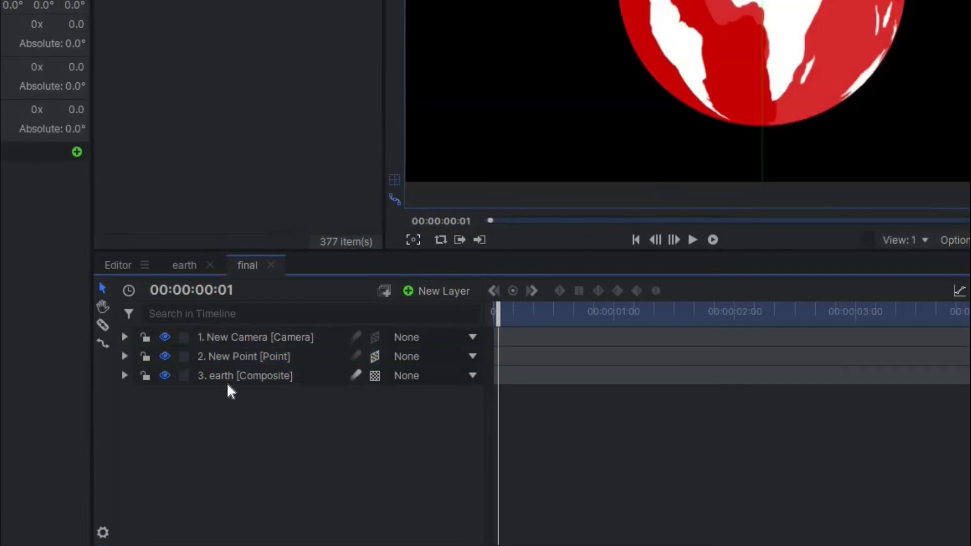
Set the earth layer's Sphere position Transform From to New Point
left_click(127, 379)
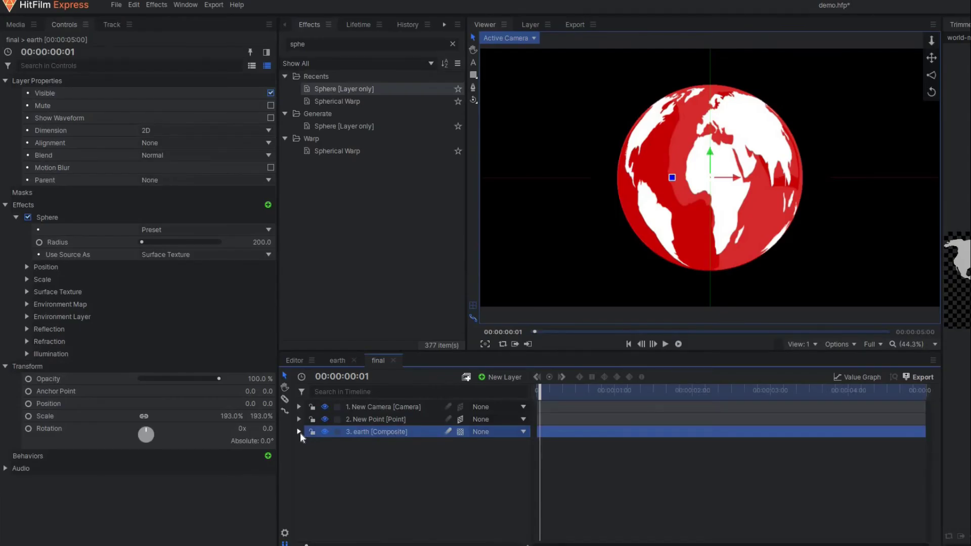
left_click(300, 433)
left_click(429, 497)
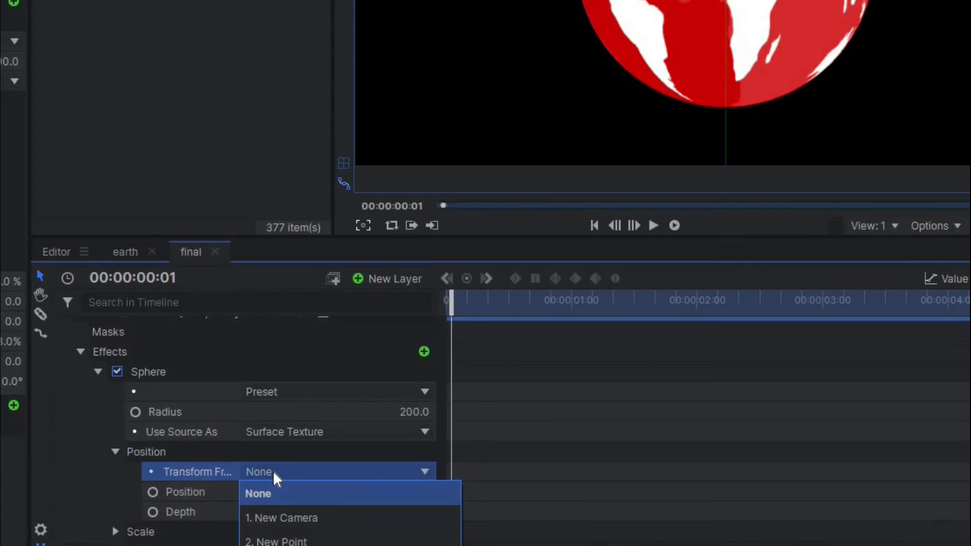
left_click(275, 540)
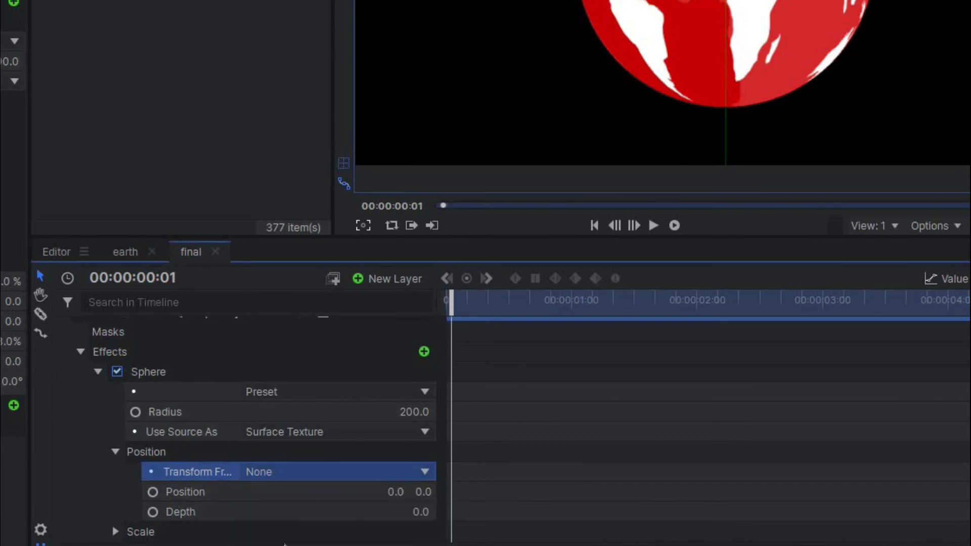
Keyframe New Point's Rotation (Y) from 0 at the start to 223° at the last frame
left_click(327, 423)
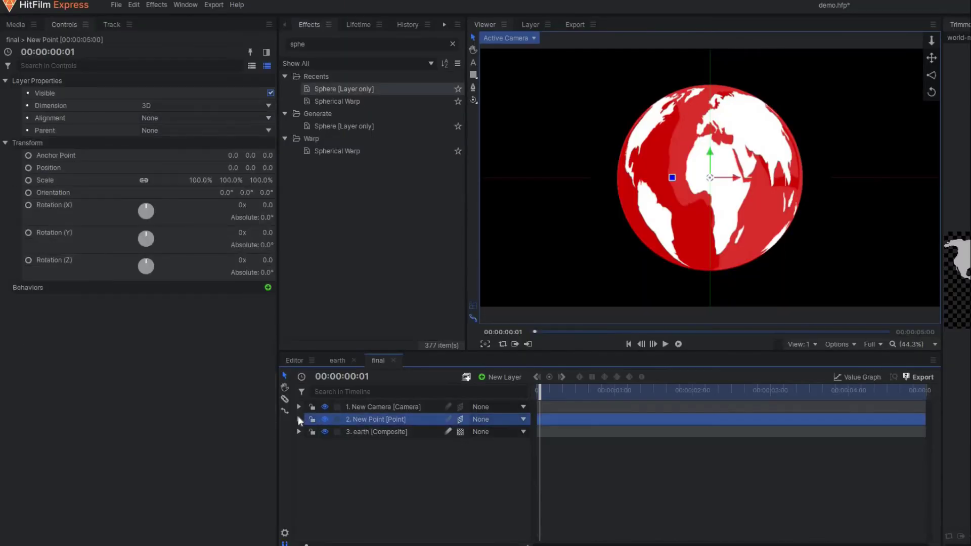
left_click(299, 419)
left_click(311, 432)
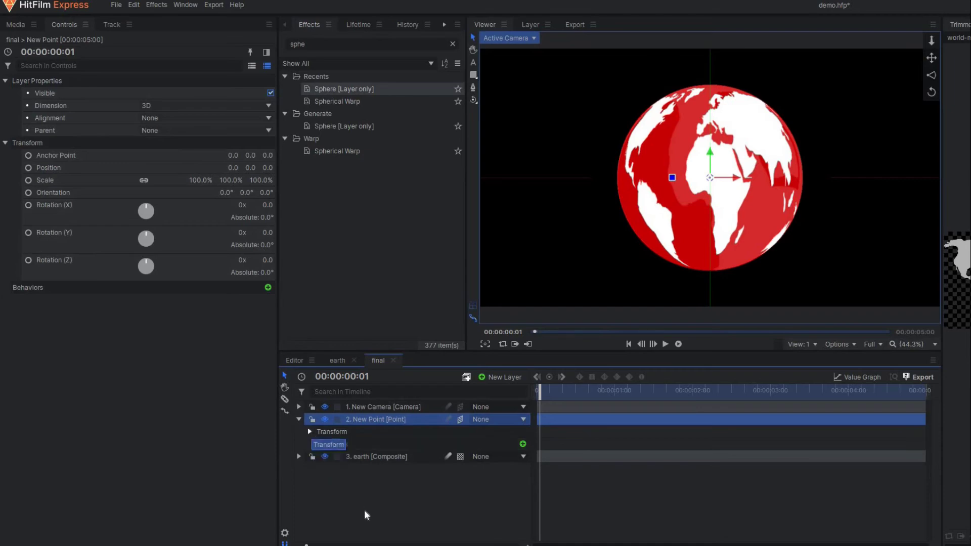
left_click(334, 517)
left_click(93, 497)
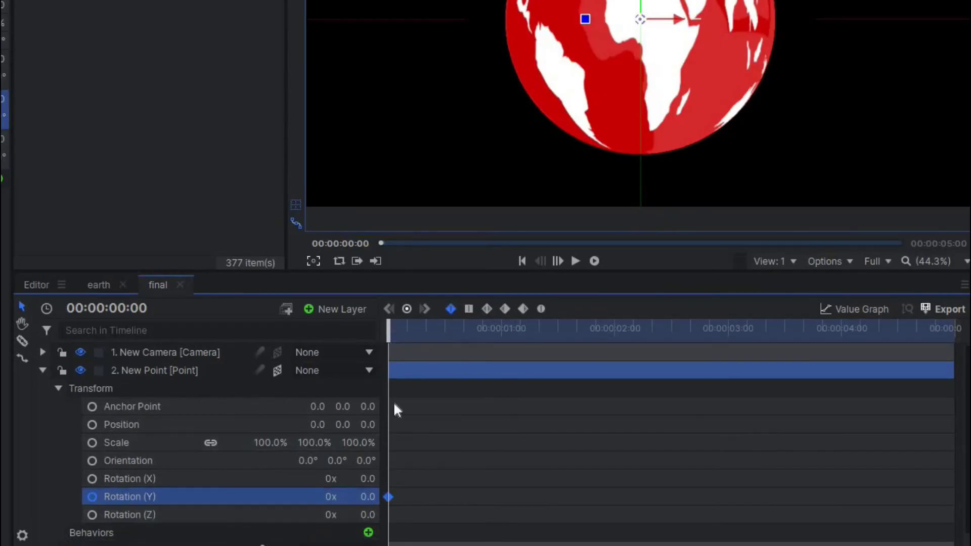
left_click_drag(388, 329, 951, 331)
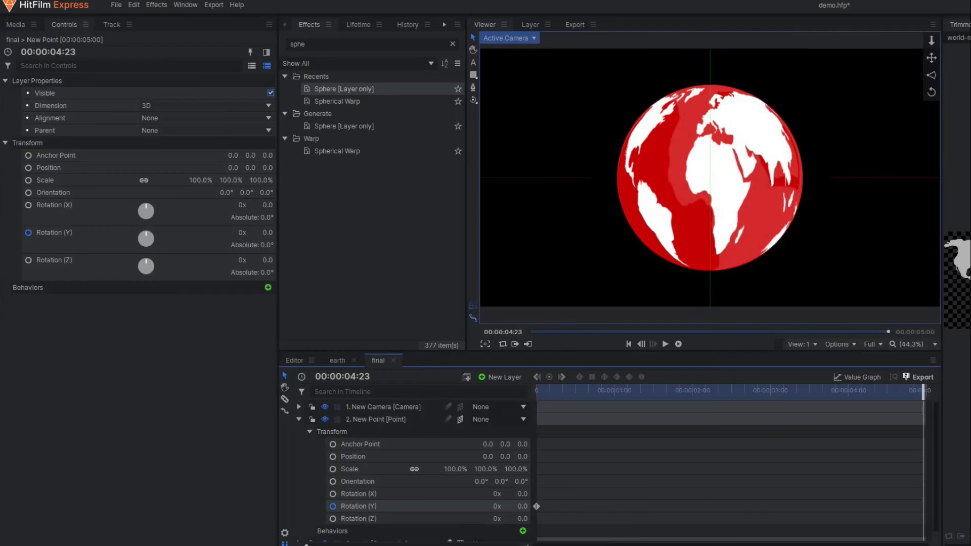
left_click_drag(373, 499, 400, 499)
left_click_drag(521, 507, 562, 506)
left_click_drag(546, 392, 926, 450)
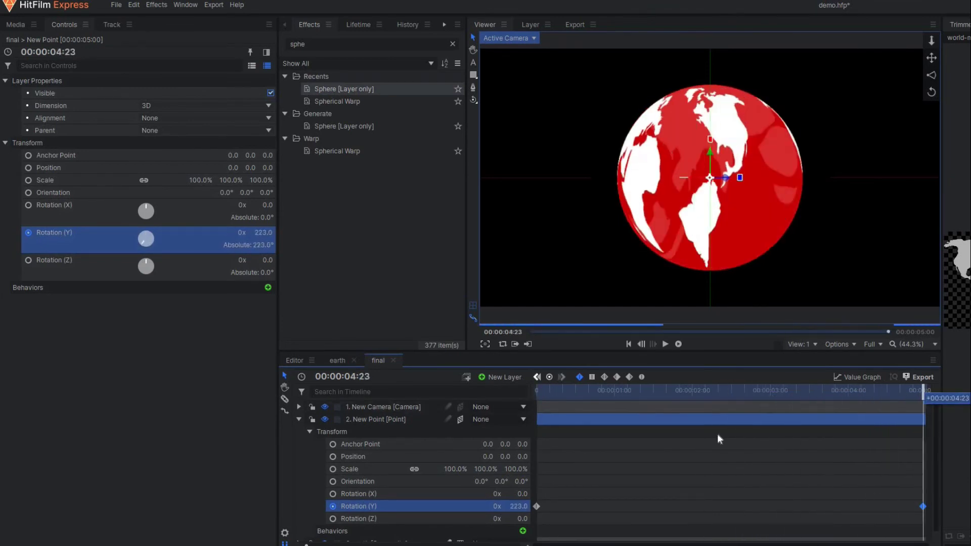
Preview the spin, then expand the earth layer's Sphere Surface Texture settings
left_click(648, 332)
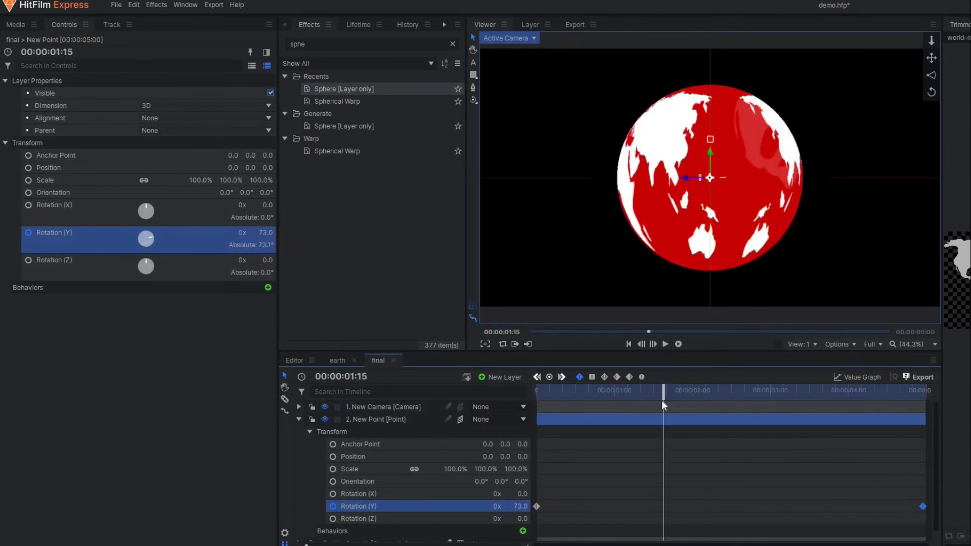
left_click_drag(629, 396, 562, 399)
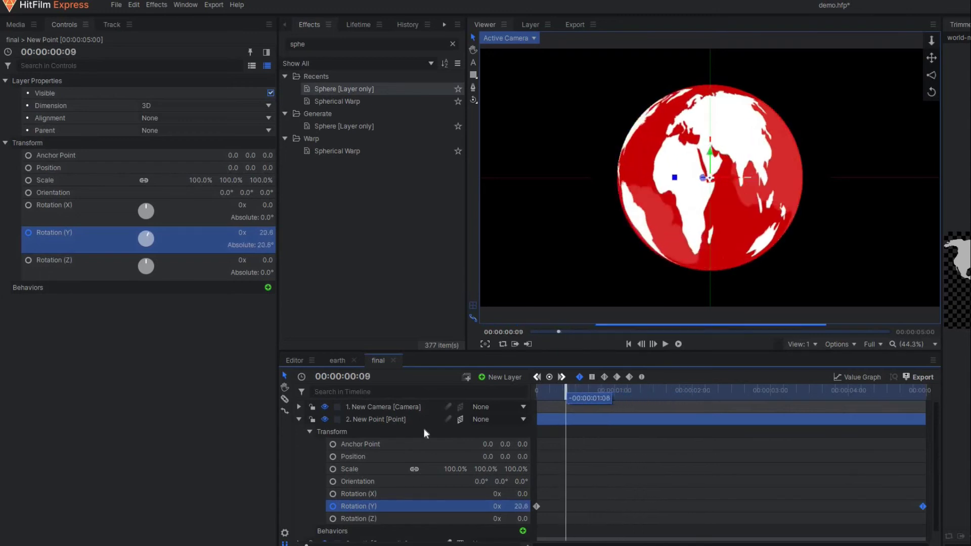
left_click(298, 422)
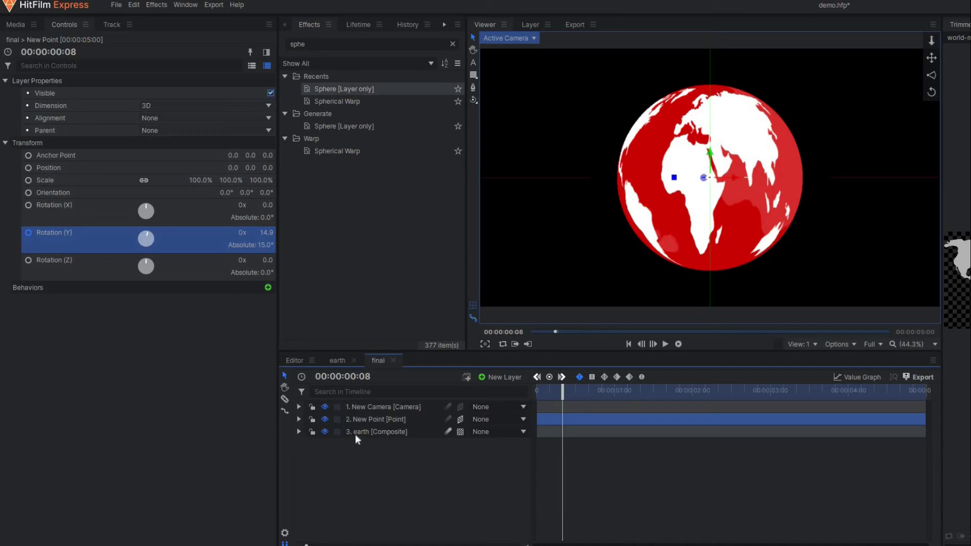
left_click(293, 436)
left_click(297, 431)
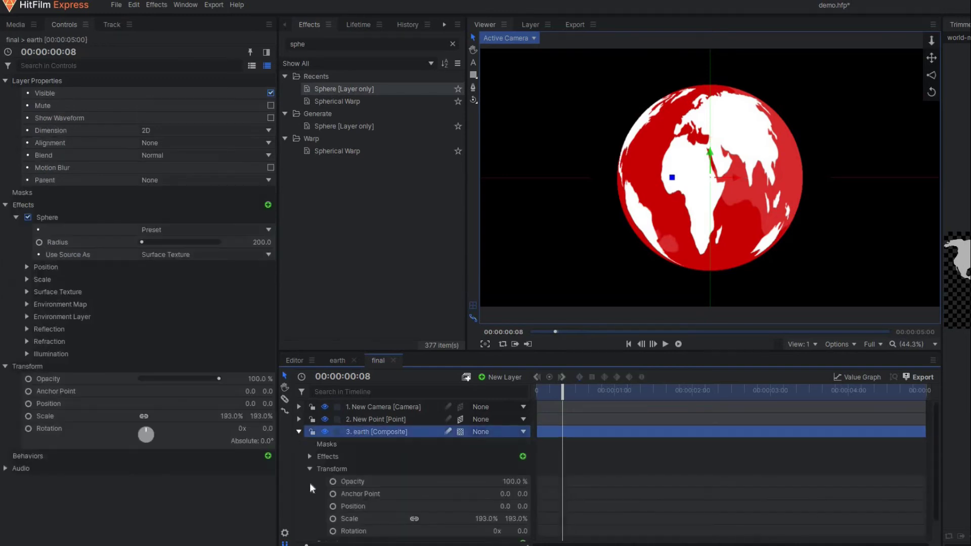
left_click(310, 469)
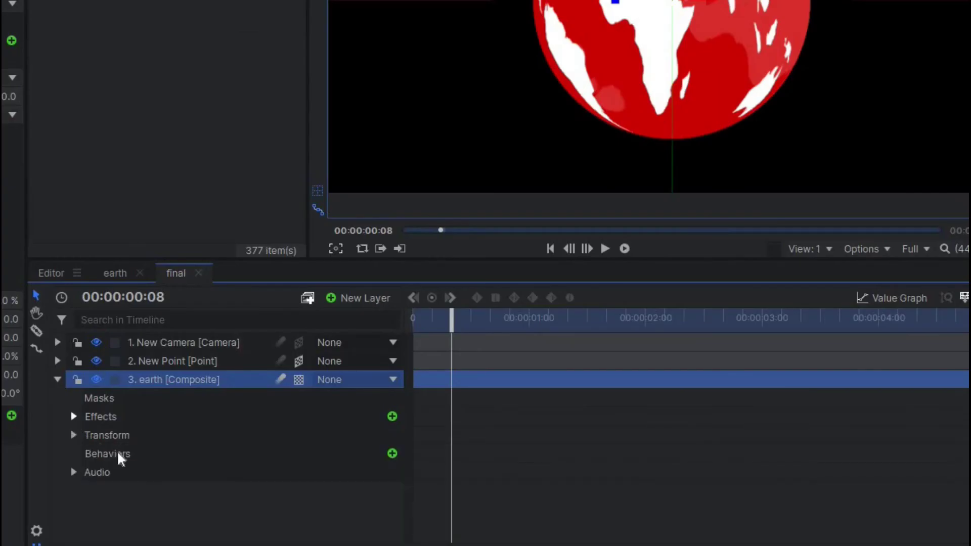
scroll(202, 459, "down", 5)
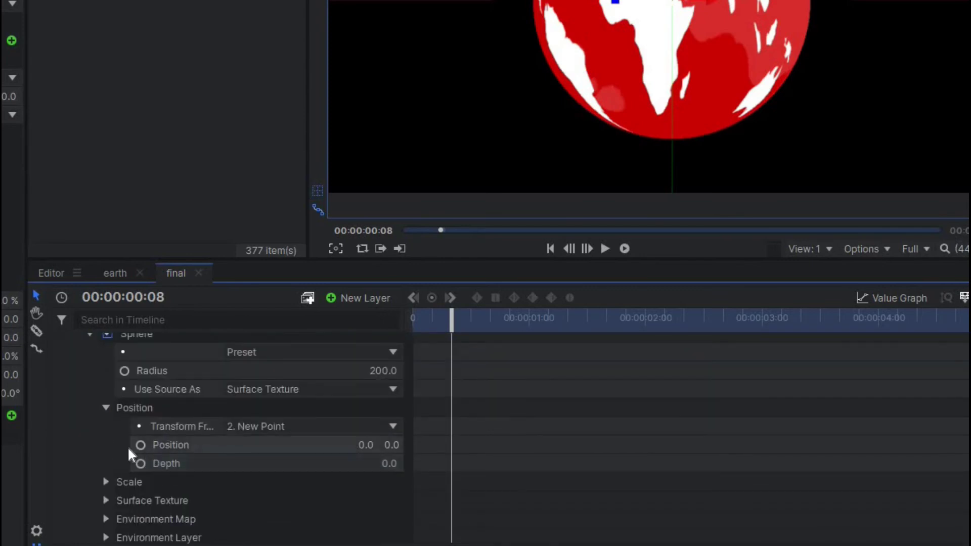
scroll(127, 446, "down", 3)
left_click(107, 451)
scroll(261, 458, "down", 2)
Set the texture's Wrap X and Wrap Y to No and Scale Ratio to 2.00
left_click(261, 458)
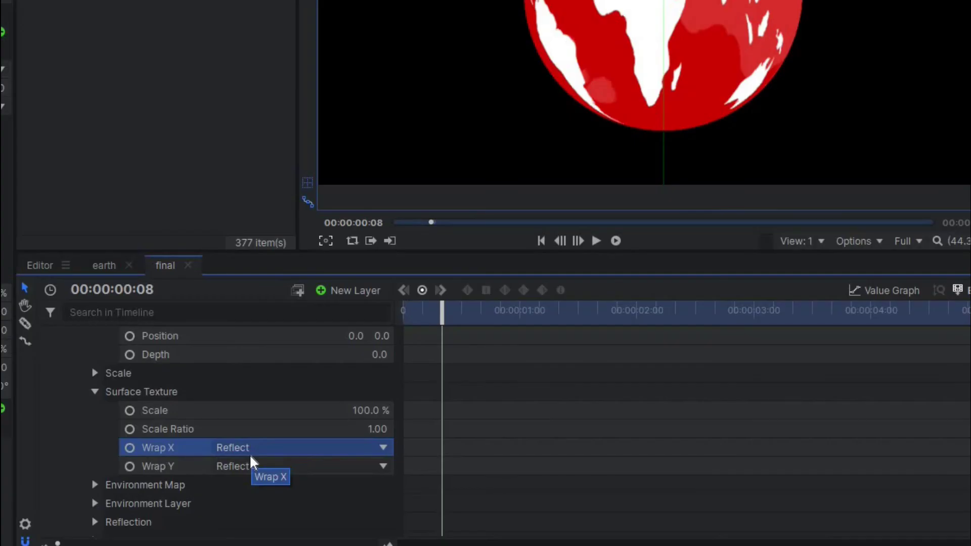
left_click(247, 454)
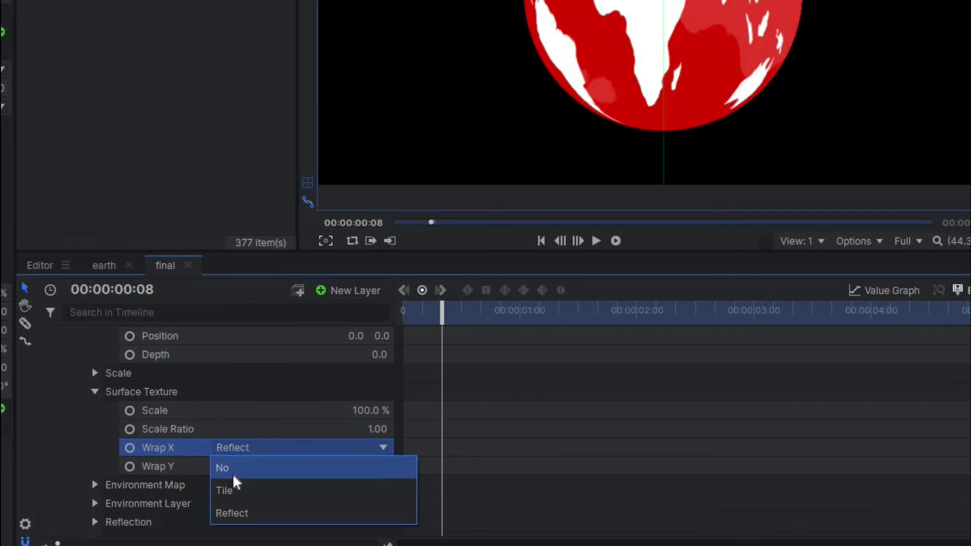
left_click(253, 467)
left_click(251, 468)
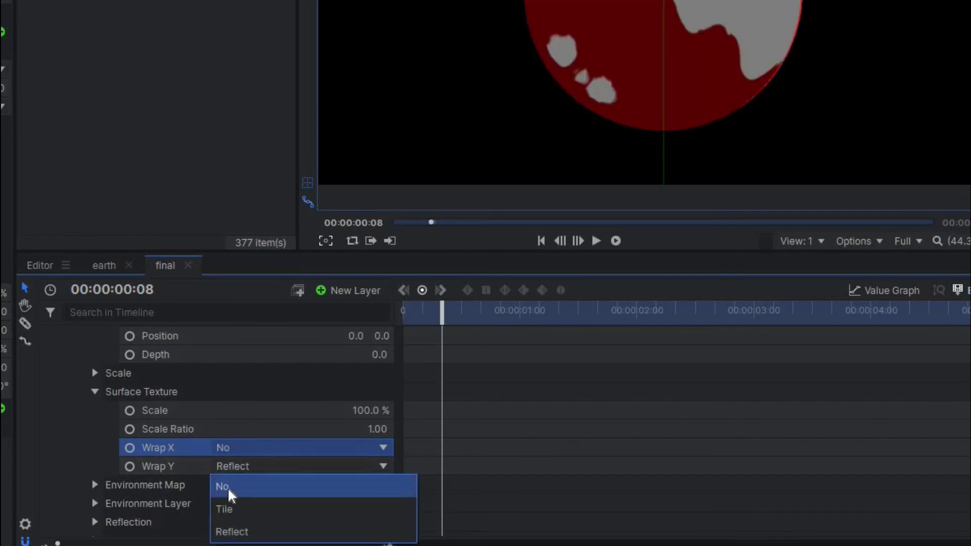
left_click(246, 487)
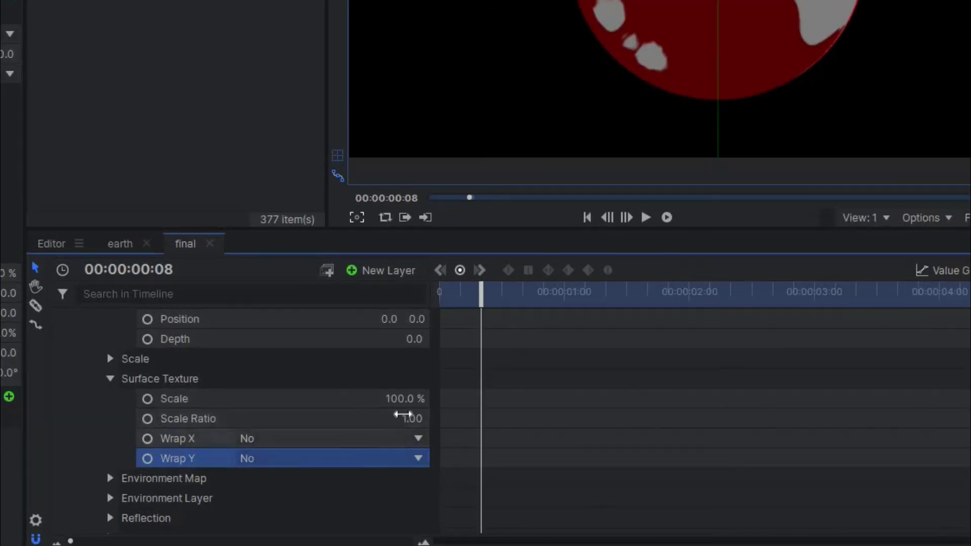
left_click(372, 428)
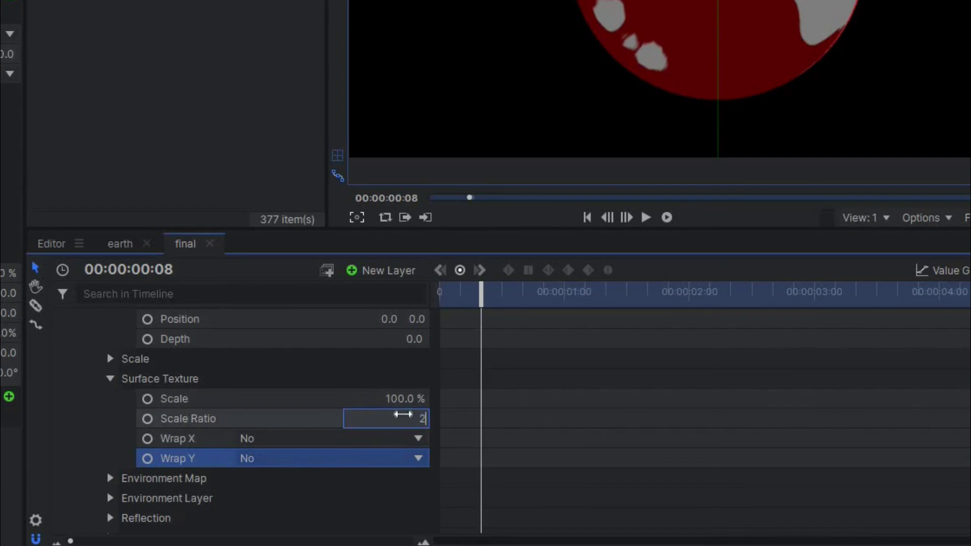
type("2")
key("Return")
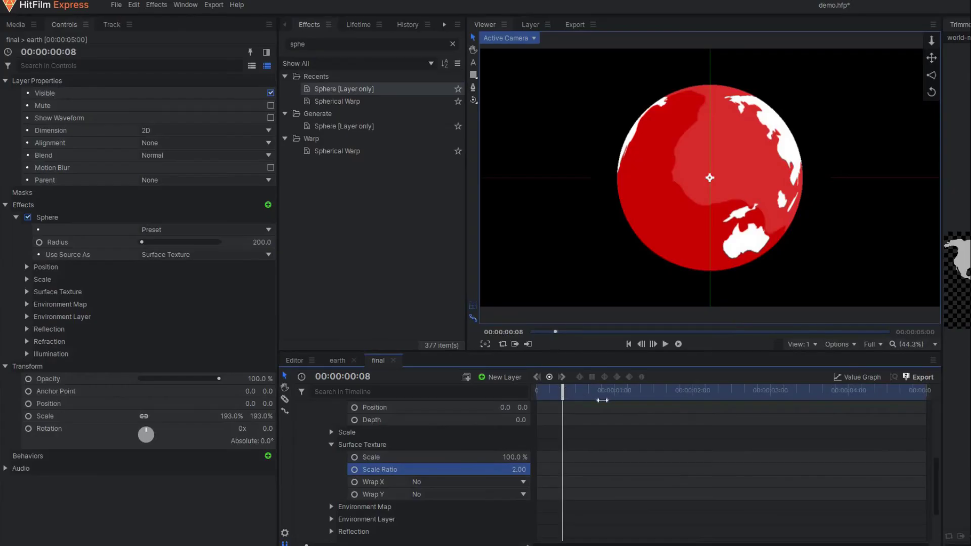
left_click_drag(602, 400, 923, 400)
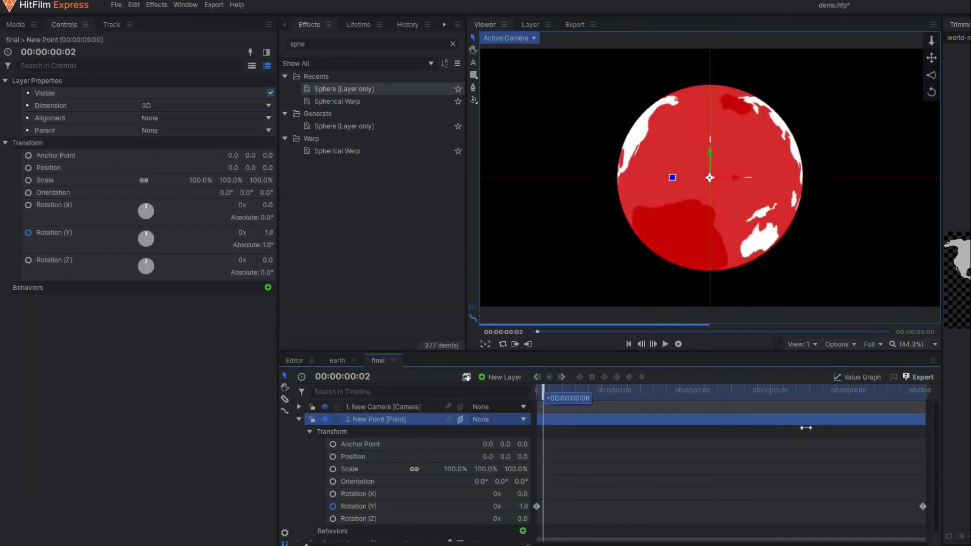
Raise New Point's final Rotation (Y) keyframe from 223° to 1x 93° and scrub to preview
left_click_drag(539, 398, 948, 501)
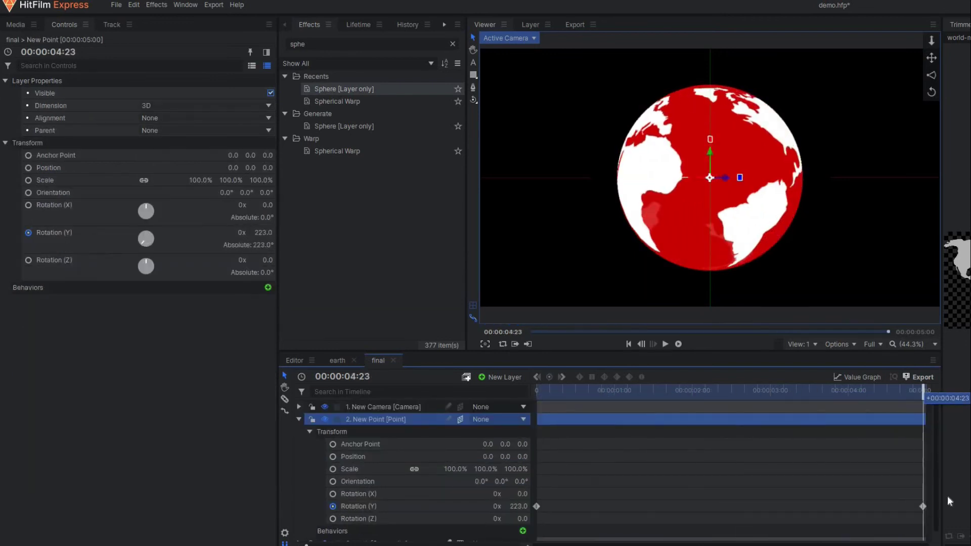
left_click(923, 506)
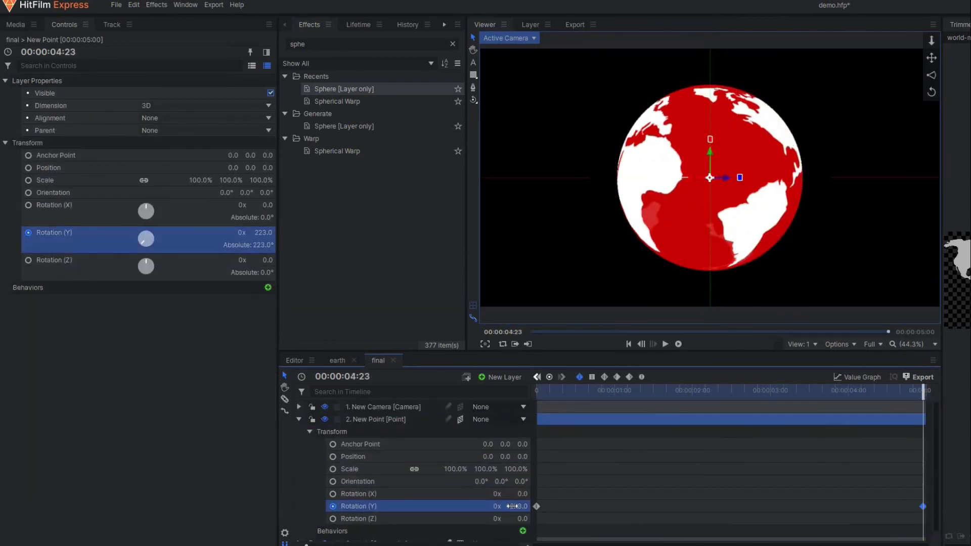
left_click_drag(512, 507, 541, 506)
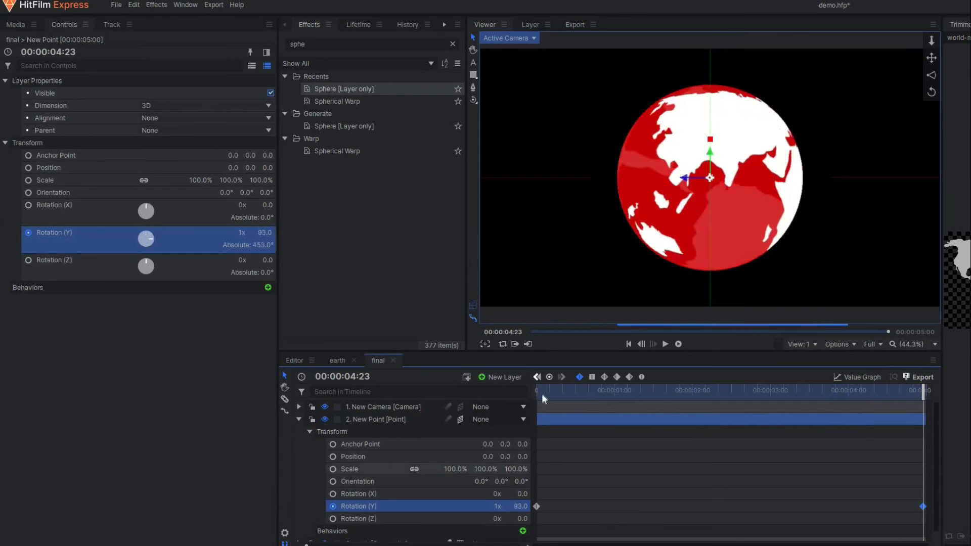
left_click_drag(543, 398, 534, 391)
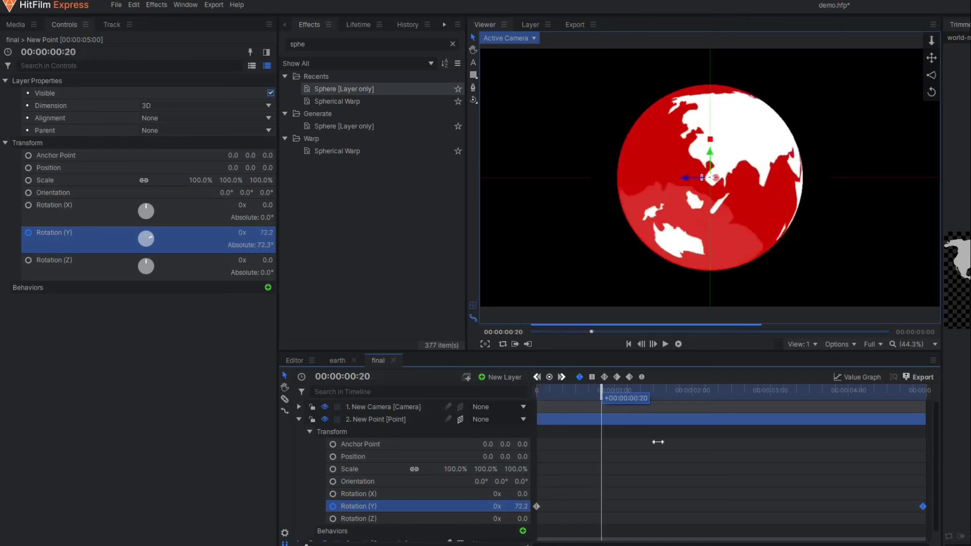
left_click(606, 449)
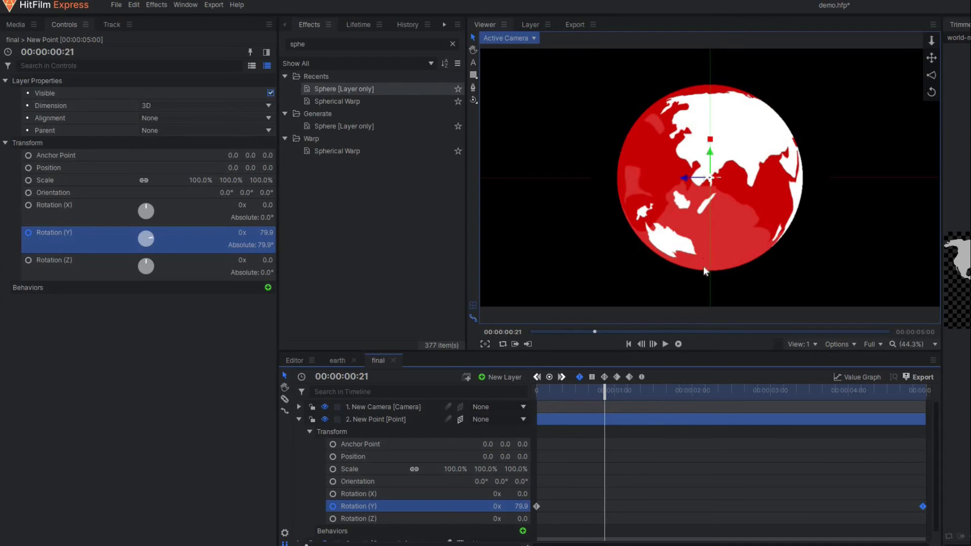
left_click(699, 397)
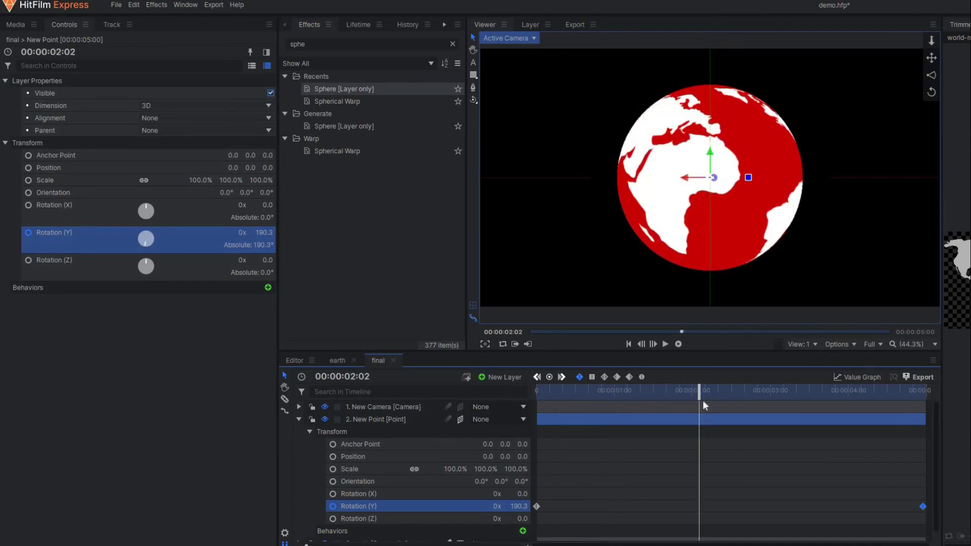
left_click_drag(747, 413, 860, 440)
Change the earth layer's Sphere Refraction Index to 1.00 and scrub to check the globe
scroll(334, 490, "down", 10)
left_click(333, 490)
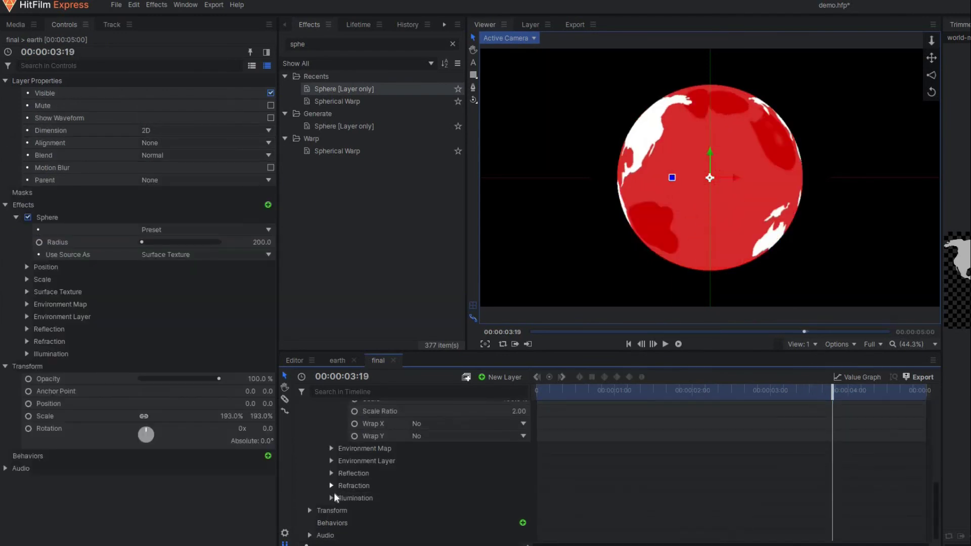
left_click(332, 486)
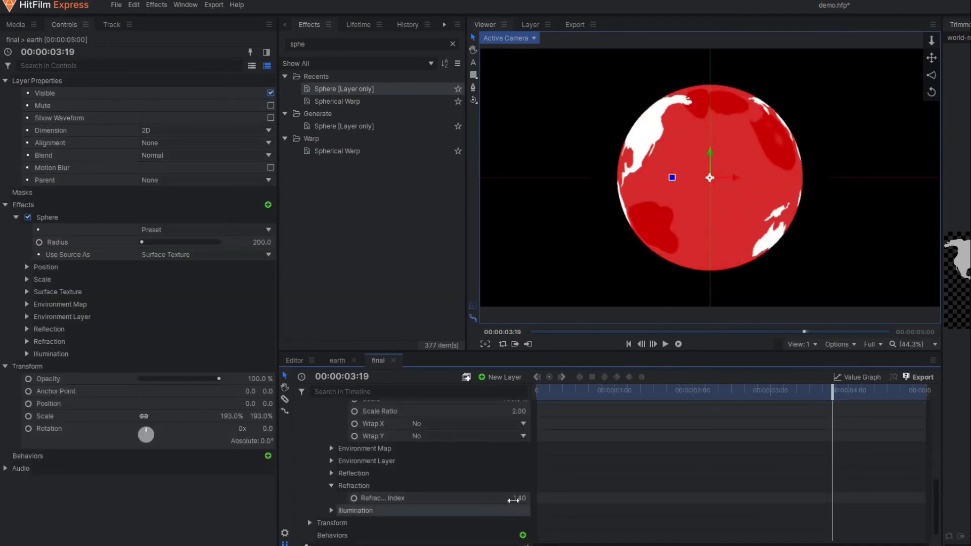
left_click(513, 499)
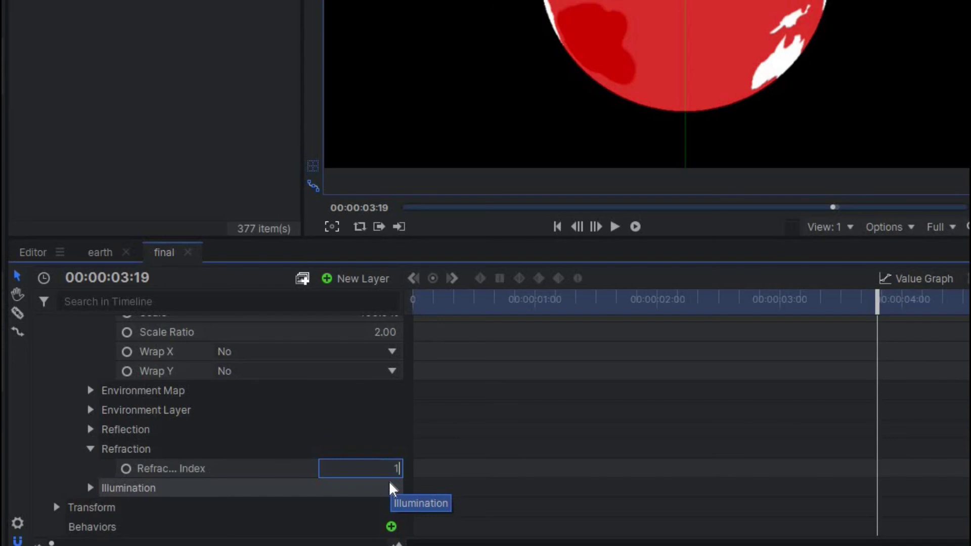
key("Return")
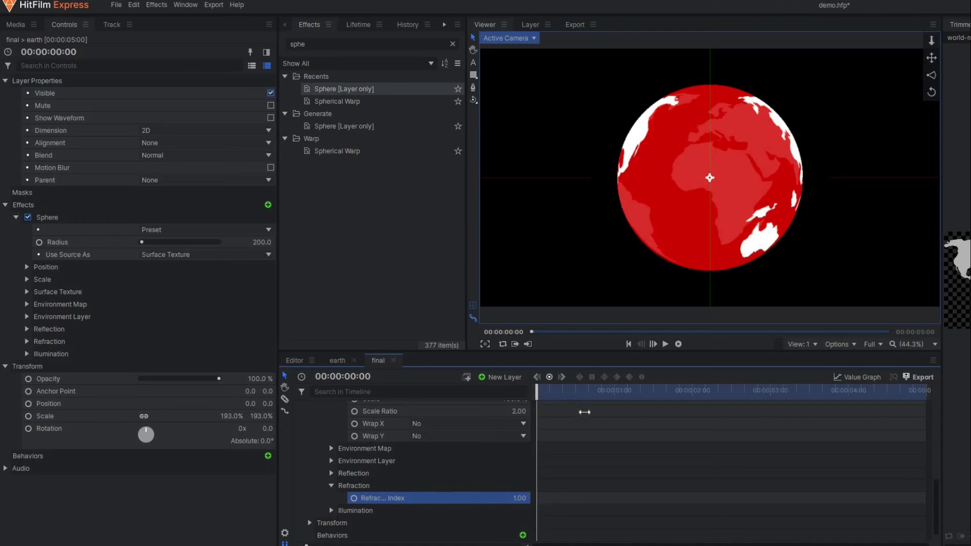
left_click(754, 393)
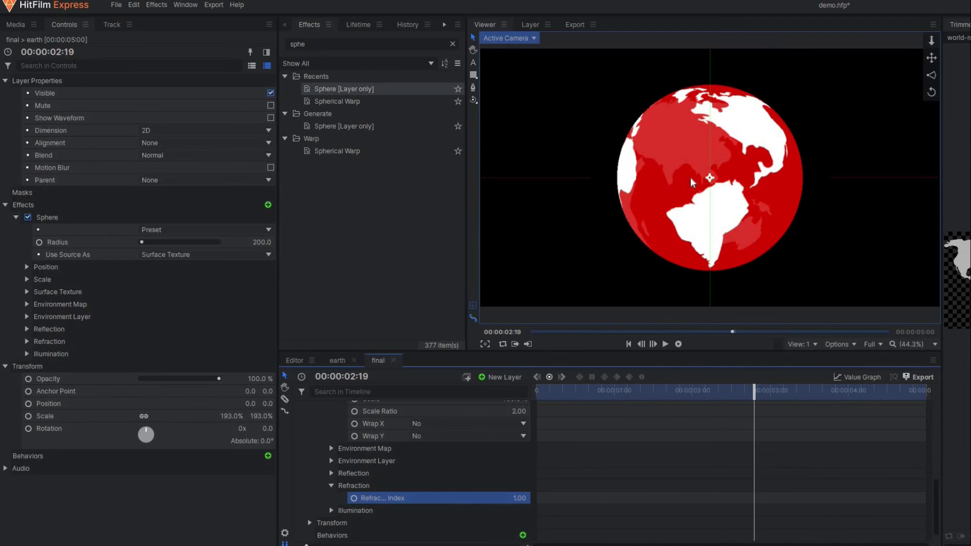
left_click_drag(754, 405, 840, 431)
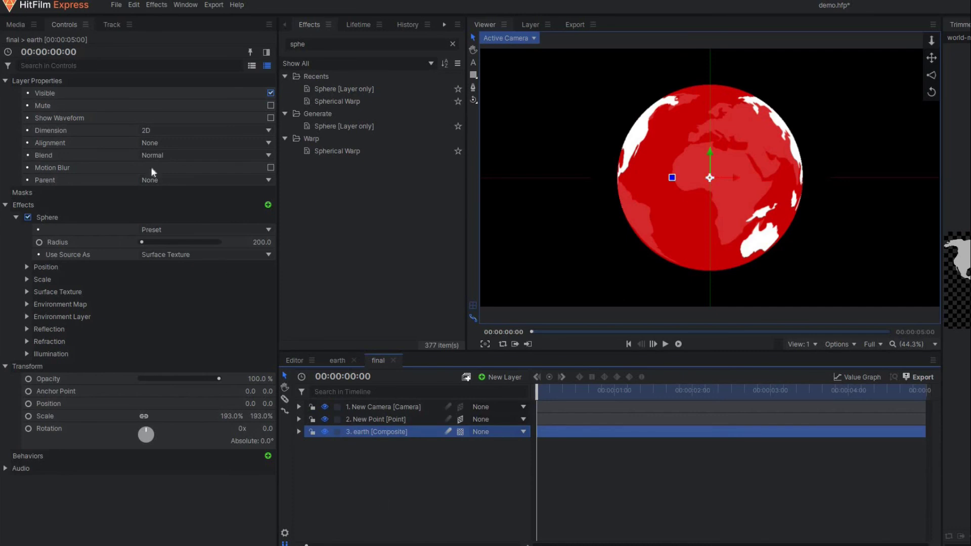
Create a composite shot named 'main' containing the Transport city footage
left_click(16, 24)
left_click(130, 41)
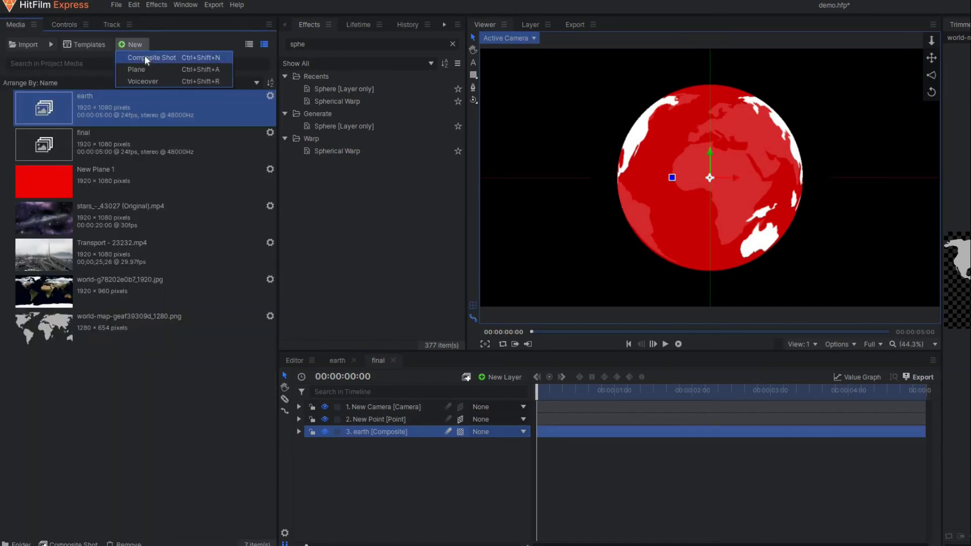
left_click(145, 56)
type("main")
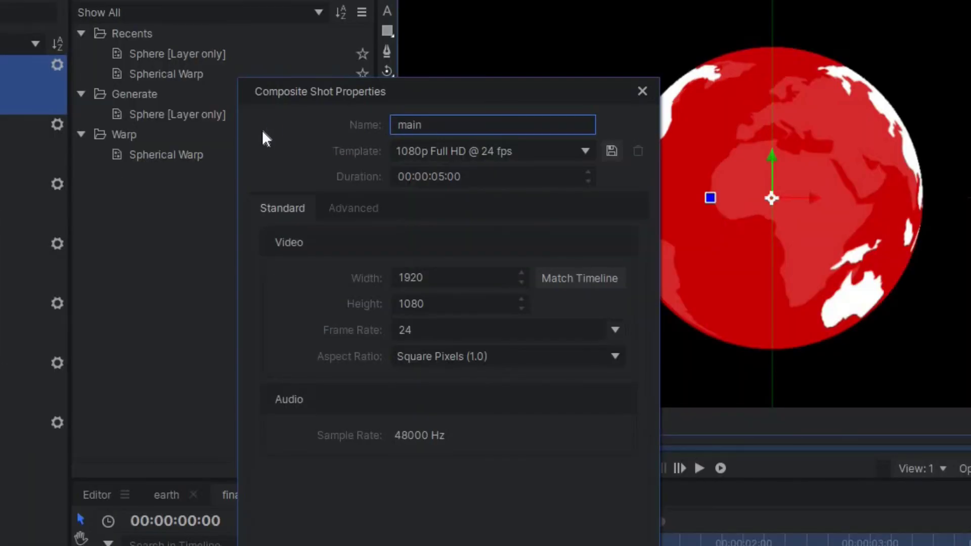
key("Return")
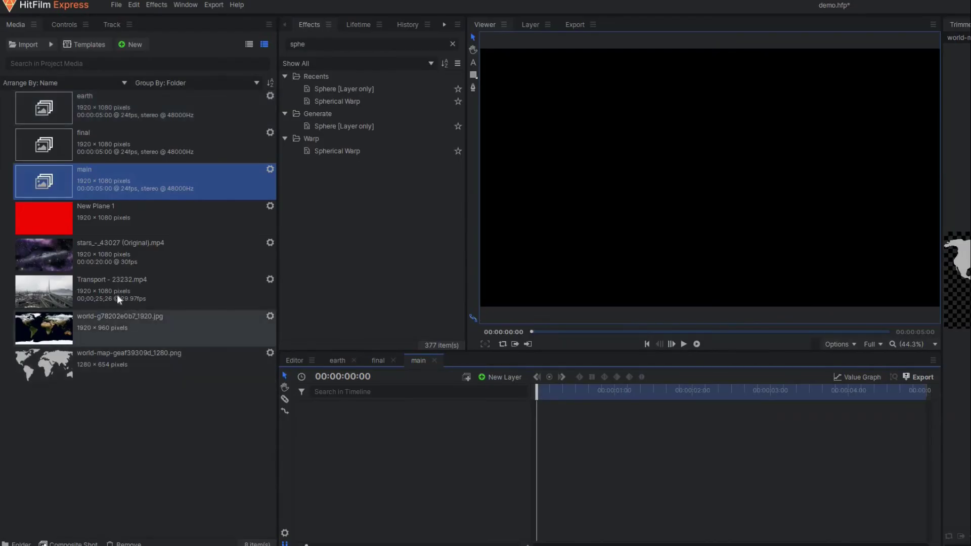
left_click_drag(116, 294, 463, 442)
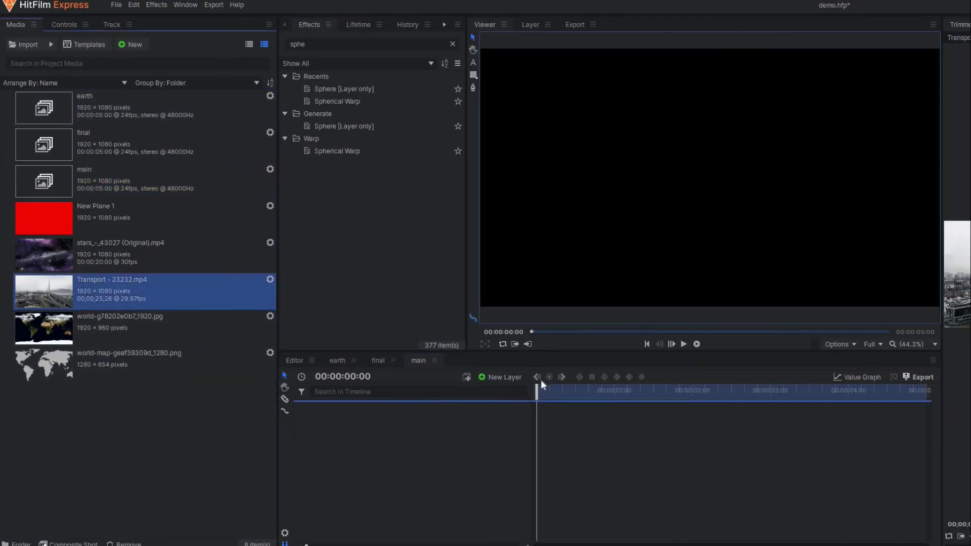
left_click_drag(542, 380, 544, 402)
left_click(650, 390)
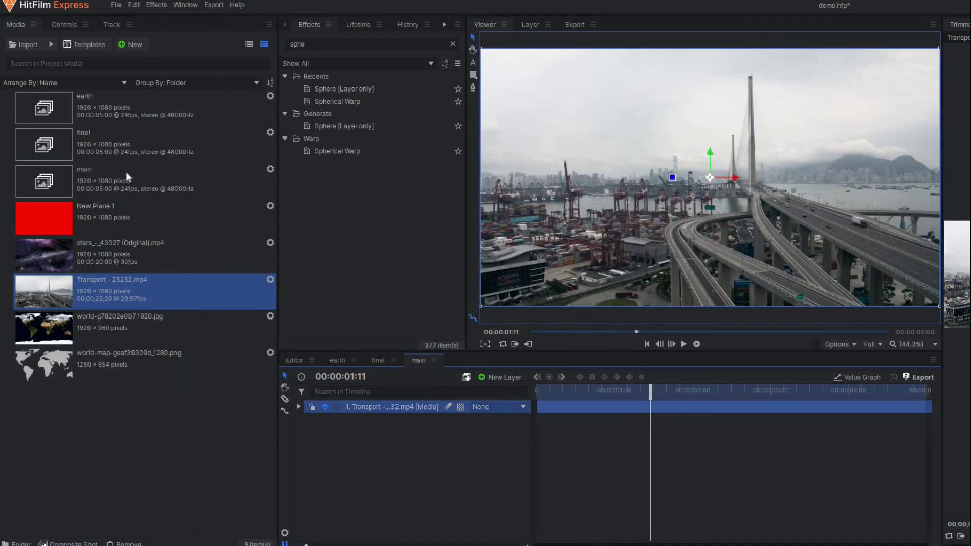
Add the final globe composite, scale it to 43% and move it toward the lower left
left_click_drag(116, 141, 564, 407)
left_click(298, 406)
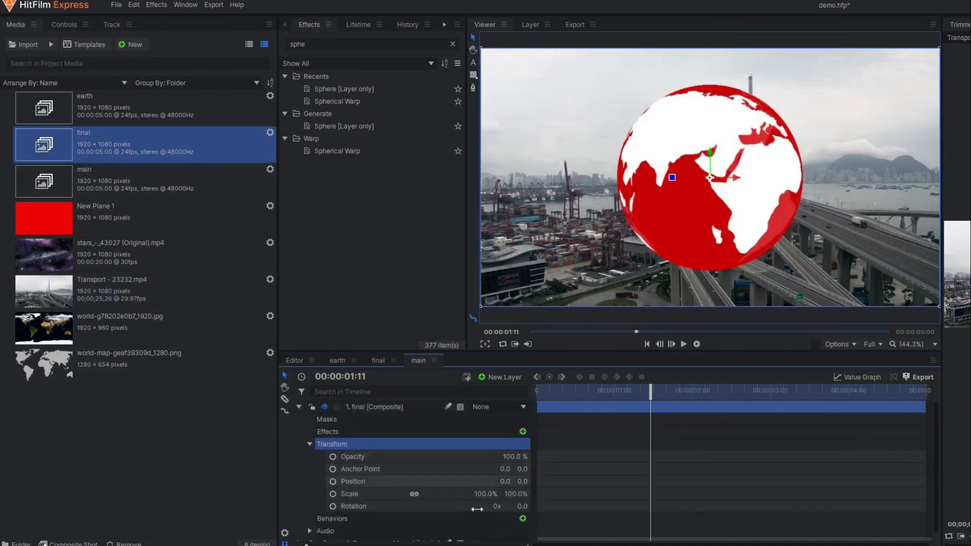
left_click_drag(494, 493, 486, 494)
left_click_drag(568, 452, 705, 183)
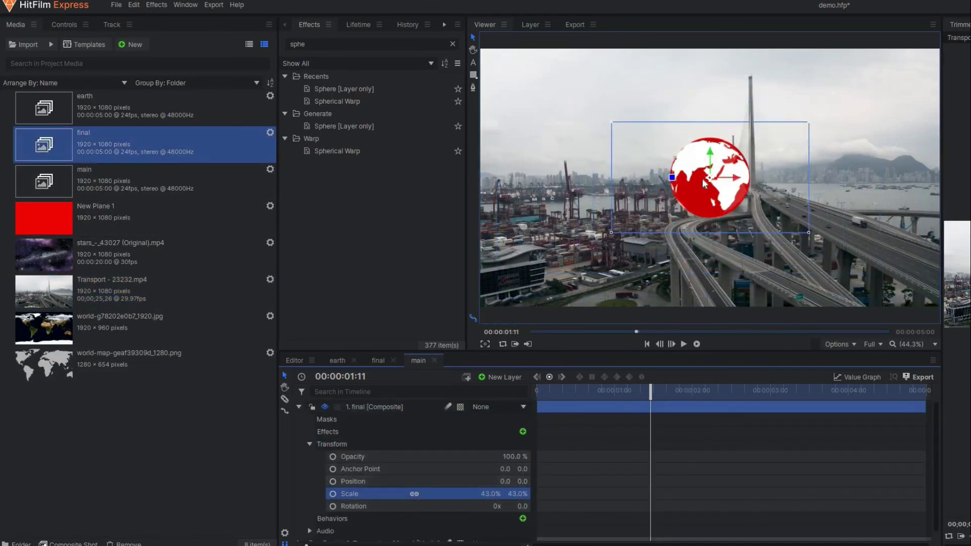
left_click_drag(777, 258, 744, 260)
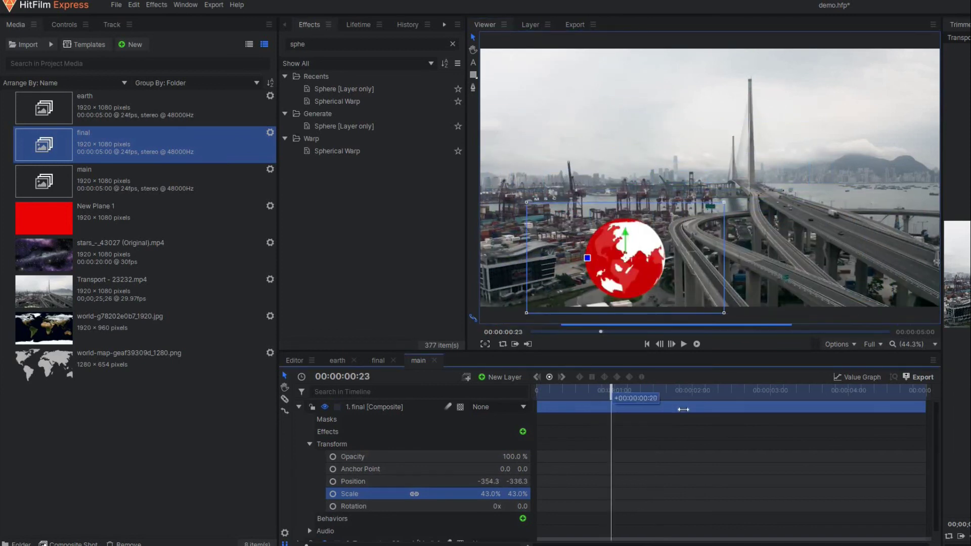
left_click_drag(674, 414, 879, 449)
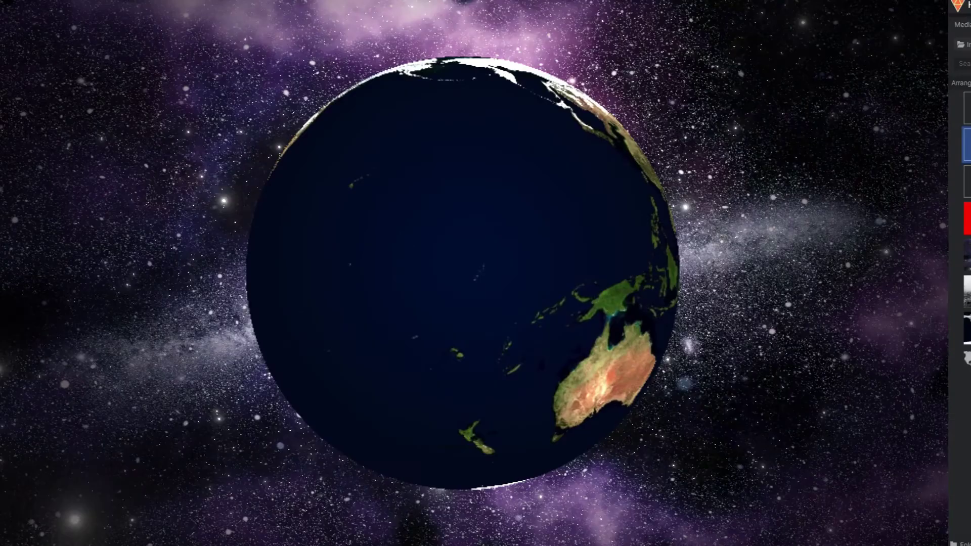